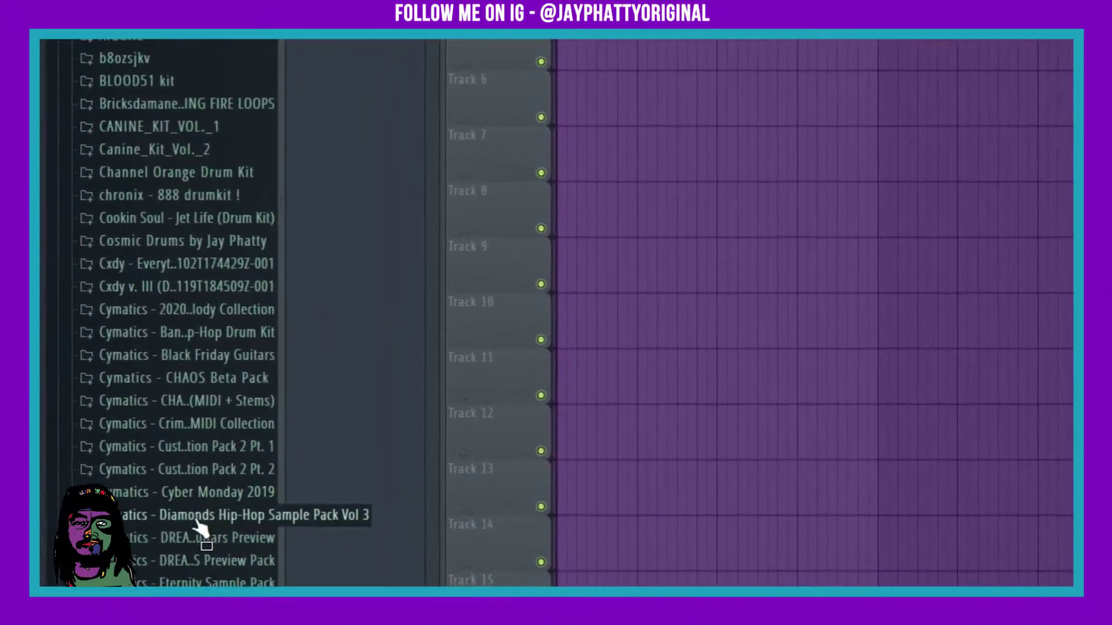
Drag Kick 25 - A from Cymatics Diamonds Vol 3 > Drum One Shots > Kicks into the Channel rack
click(125, 555)
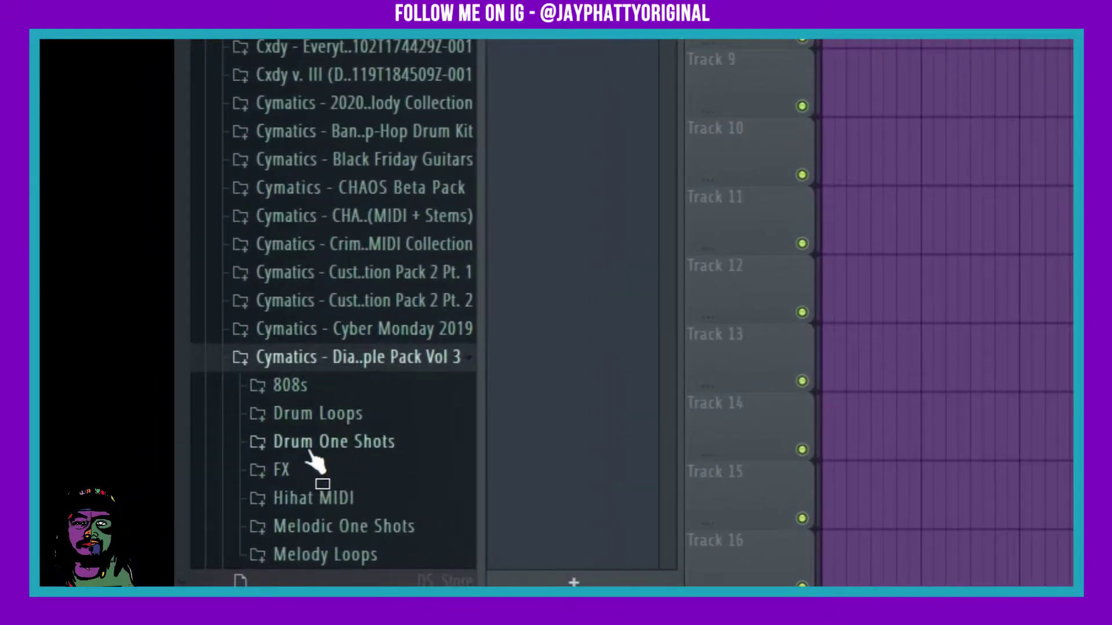
click(315, 449)
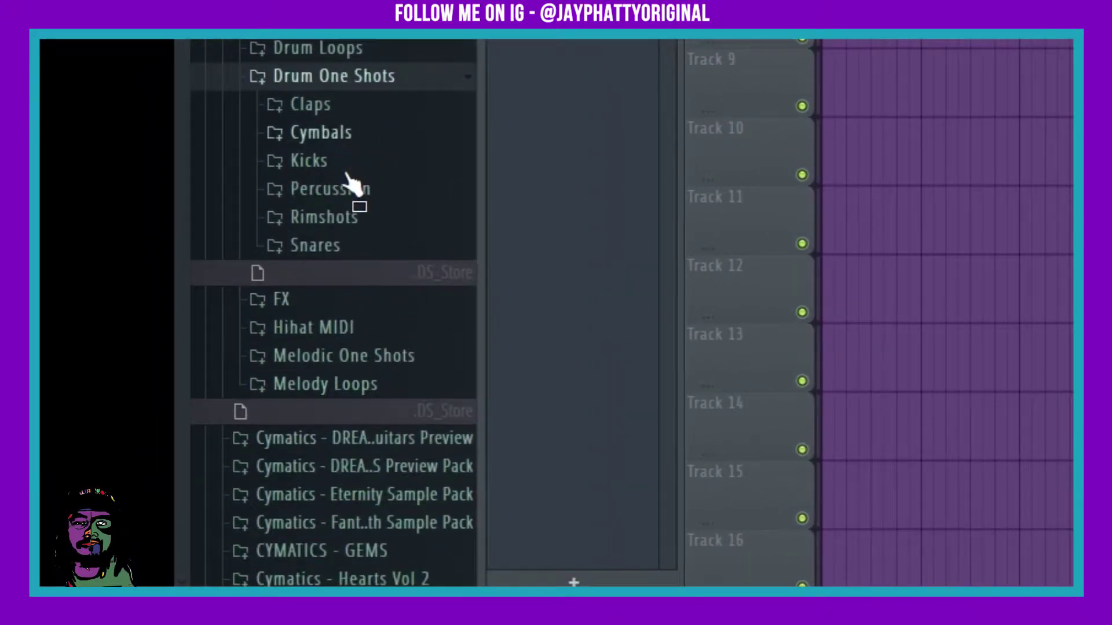
click(318, 161)
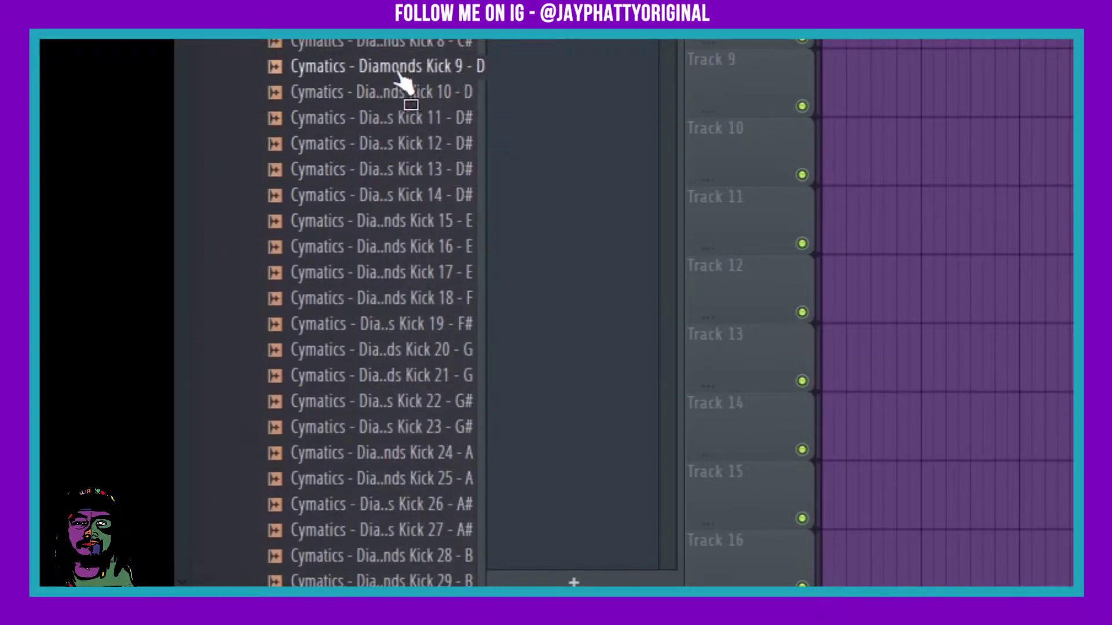
scroll(447, 223, down, 3)
scroll(447, 222, down, 3)
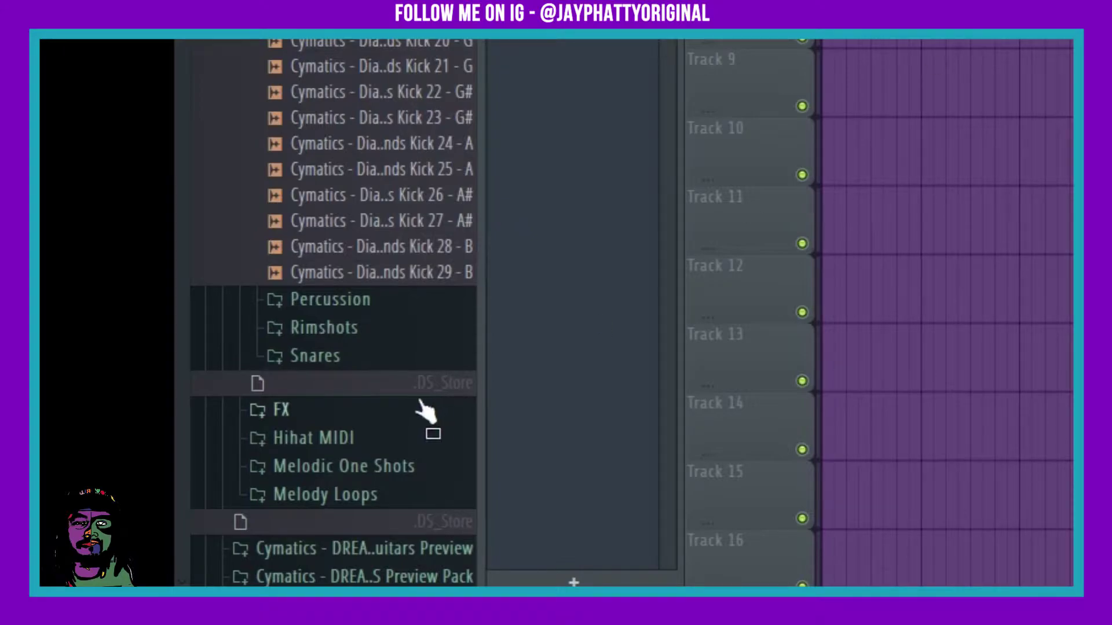
drag(423, 142, 388, 174)
drag(292, 264, 704, 203)
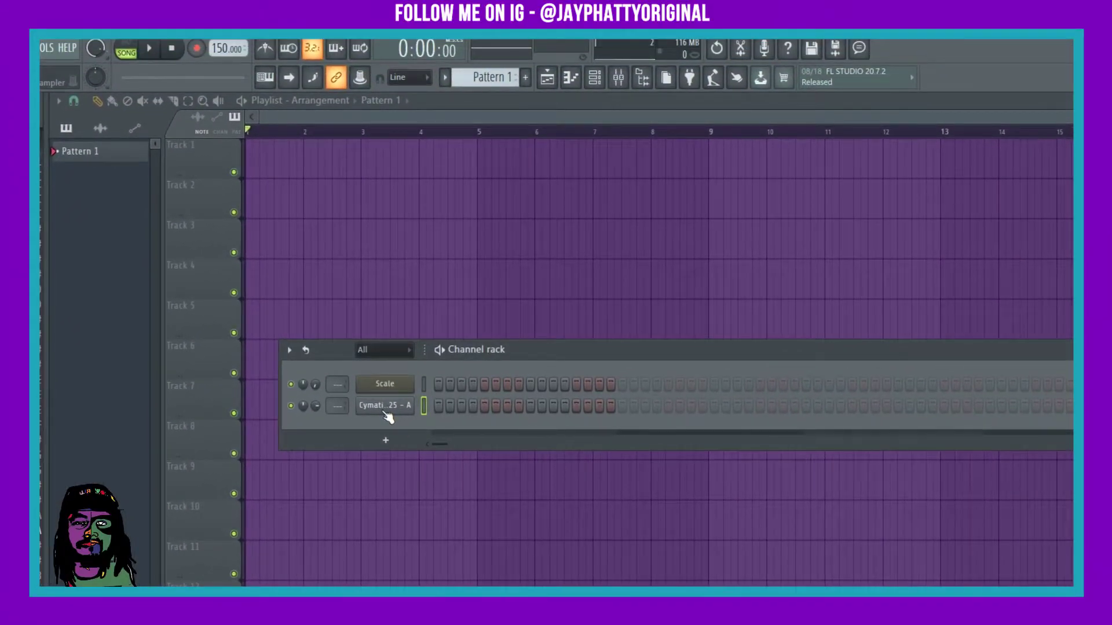
Set the Kick 25 - A channel's root note to A4, after trying A5 and A#4
click(385, 406)
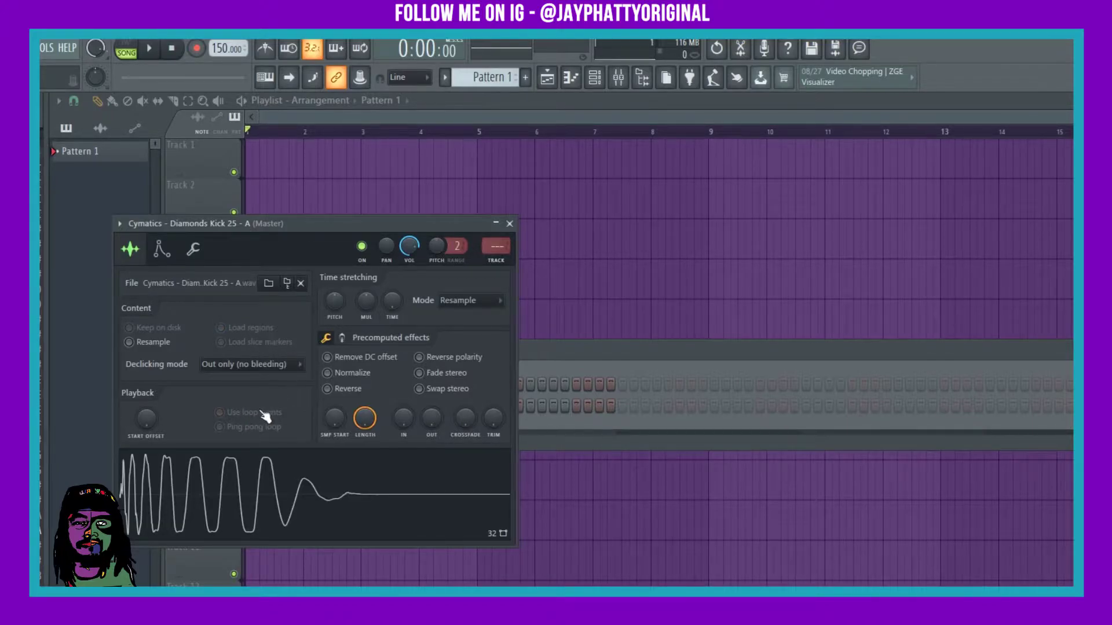
click(195, 249)
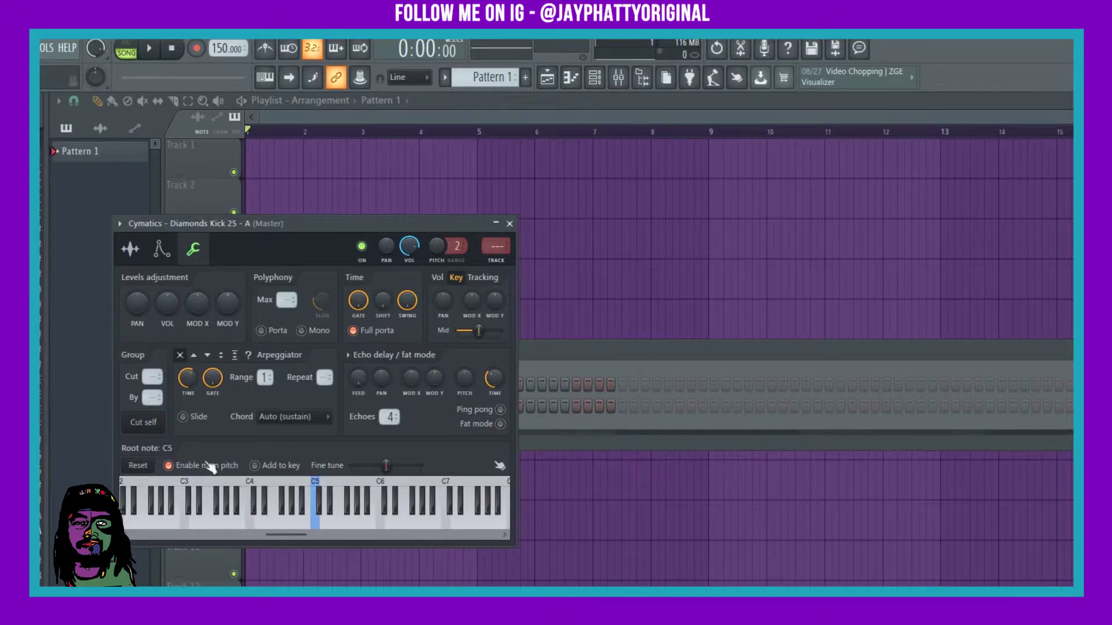
right_click(297, 519)
click(139, 467)
right_click(362, 518)
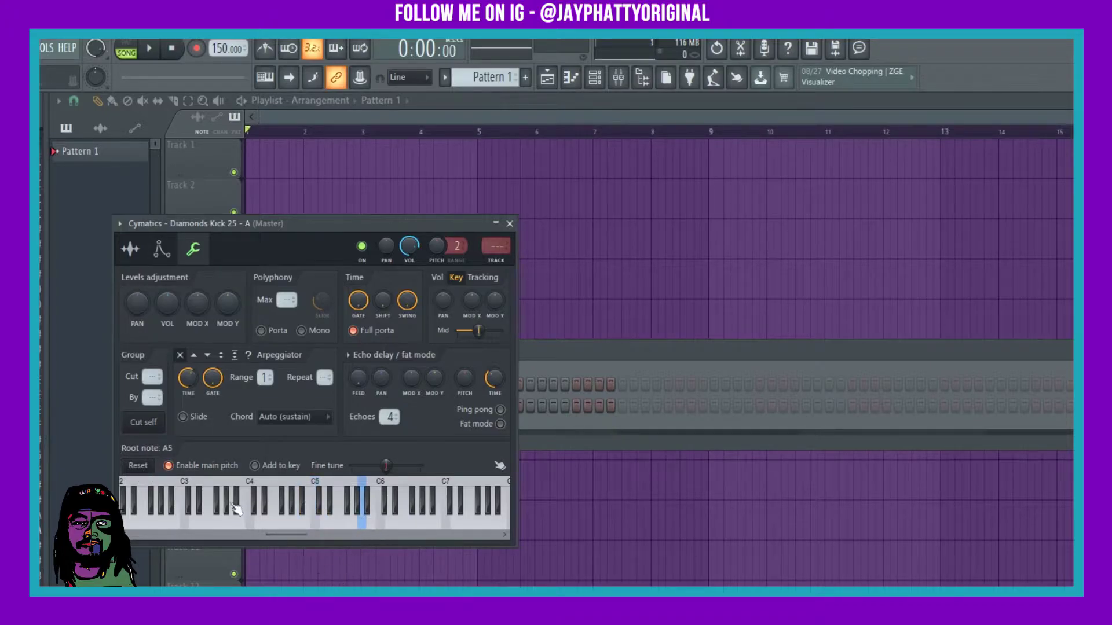
click(130, 465)
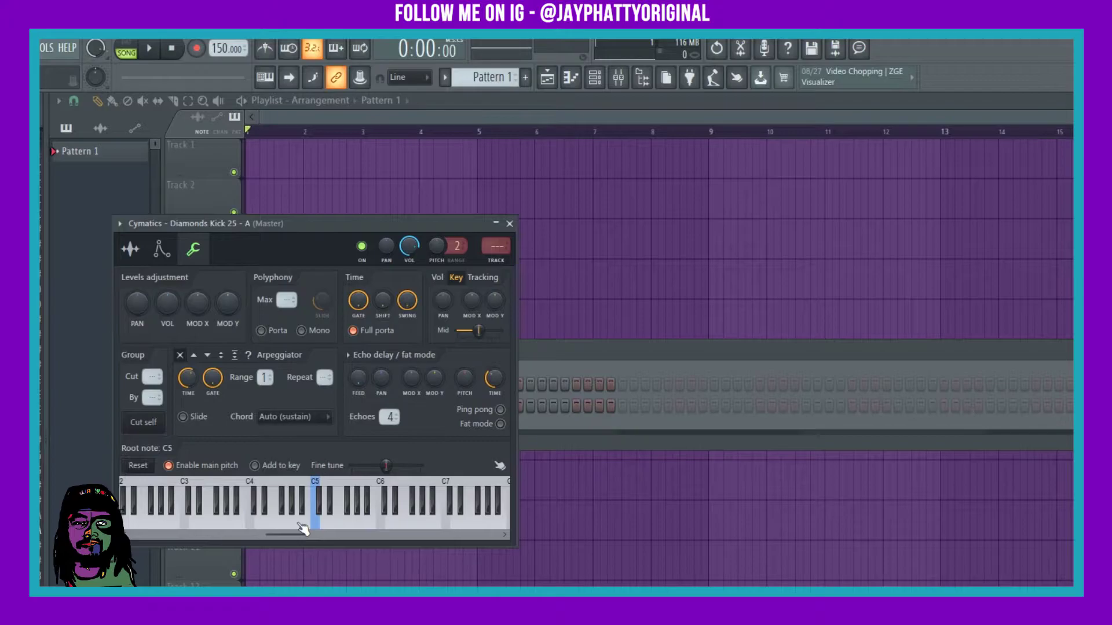
right_click(298, 522)
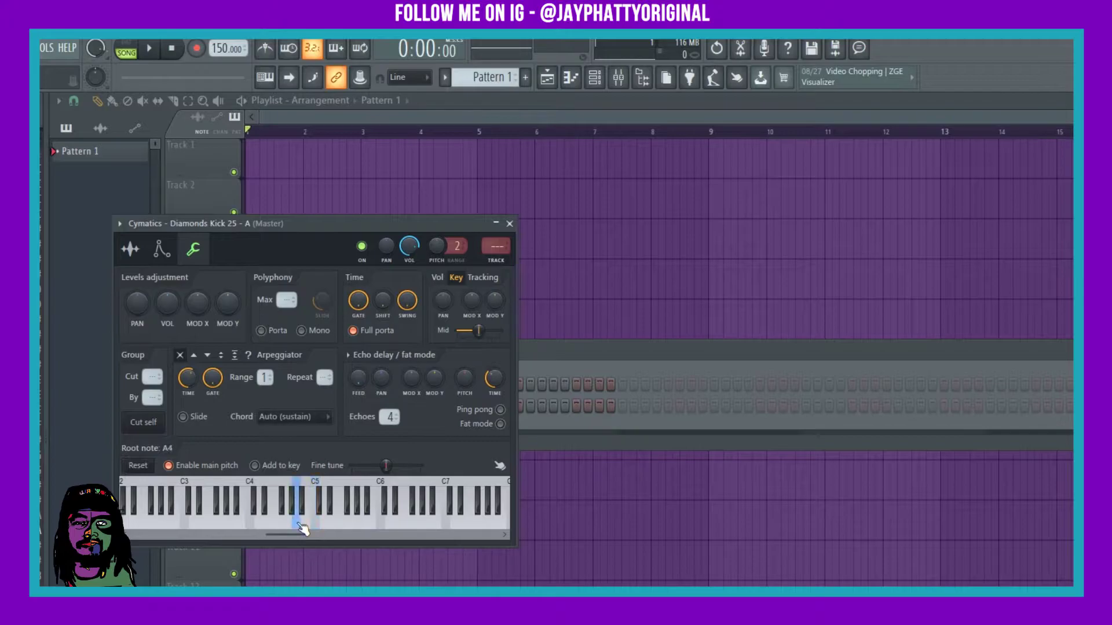
click(145, 468)
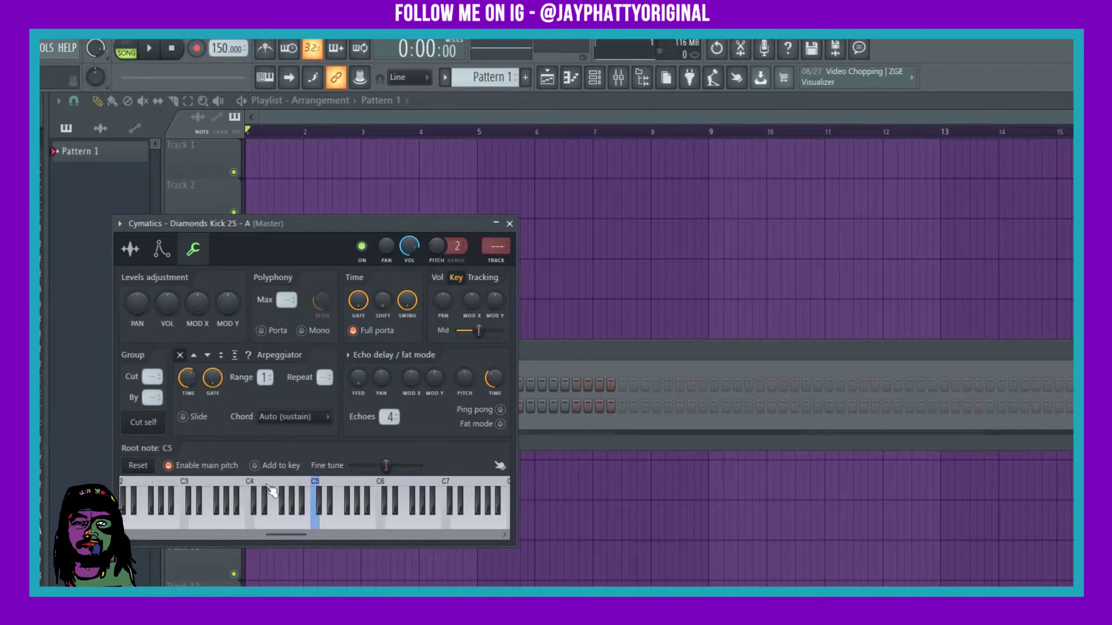
right_click(302, 503)
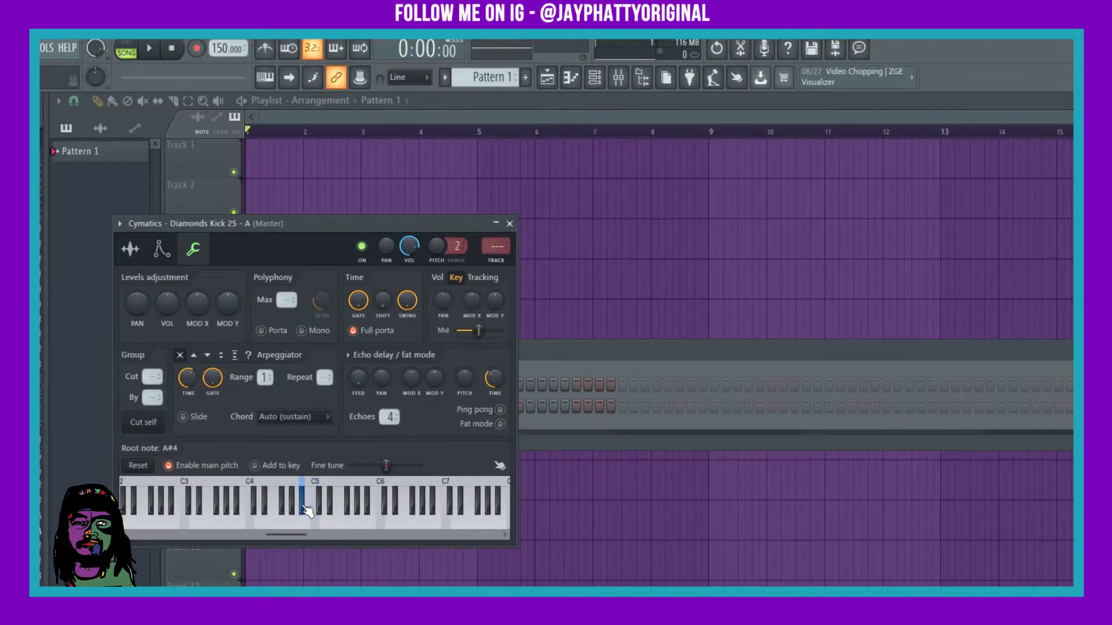
click(146, 470)
right_click(302, 524)
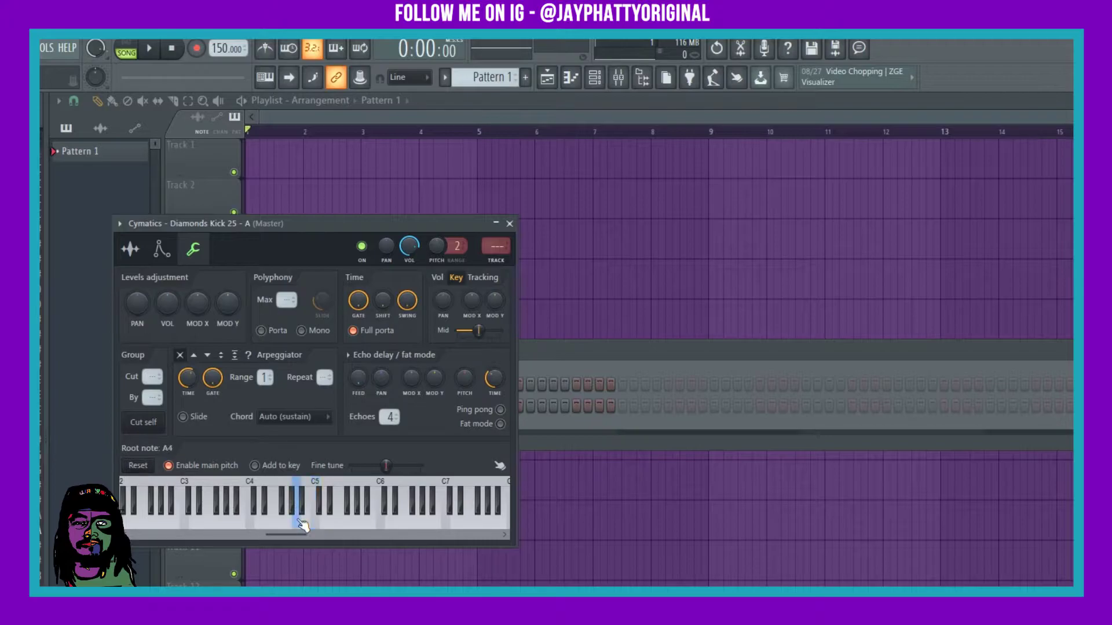
click(510, 224)
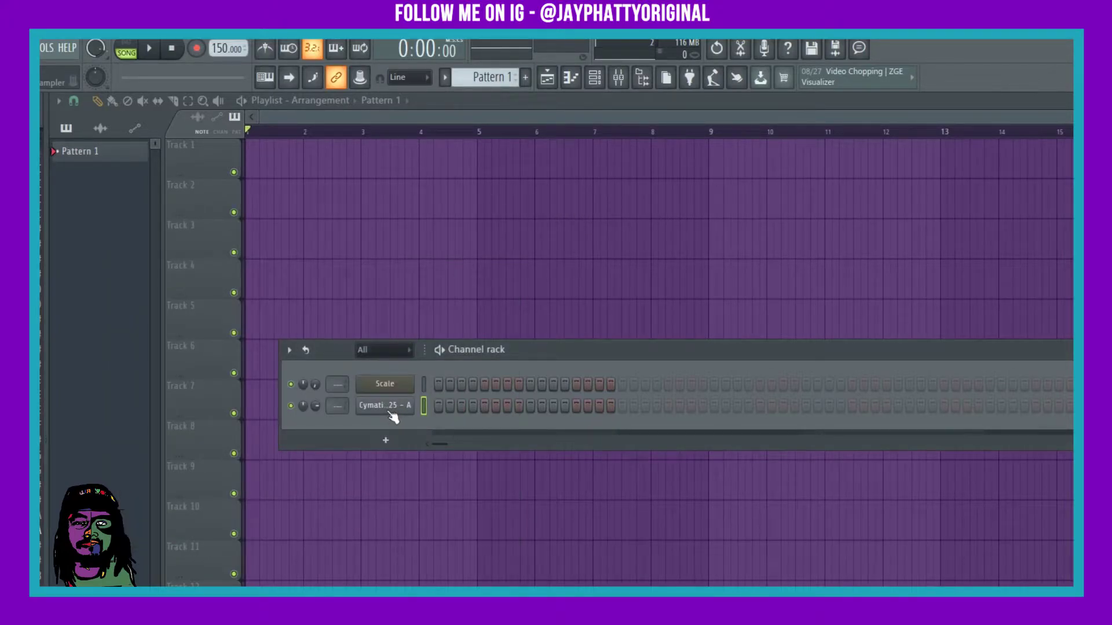
Play the Kick 25 channel's pattern in pattern mode to hear the kick
right_click(405, 407)
click(374, 418)
key(space)
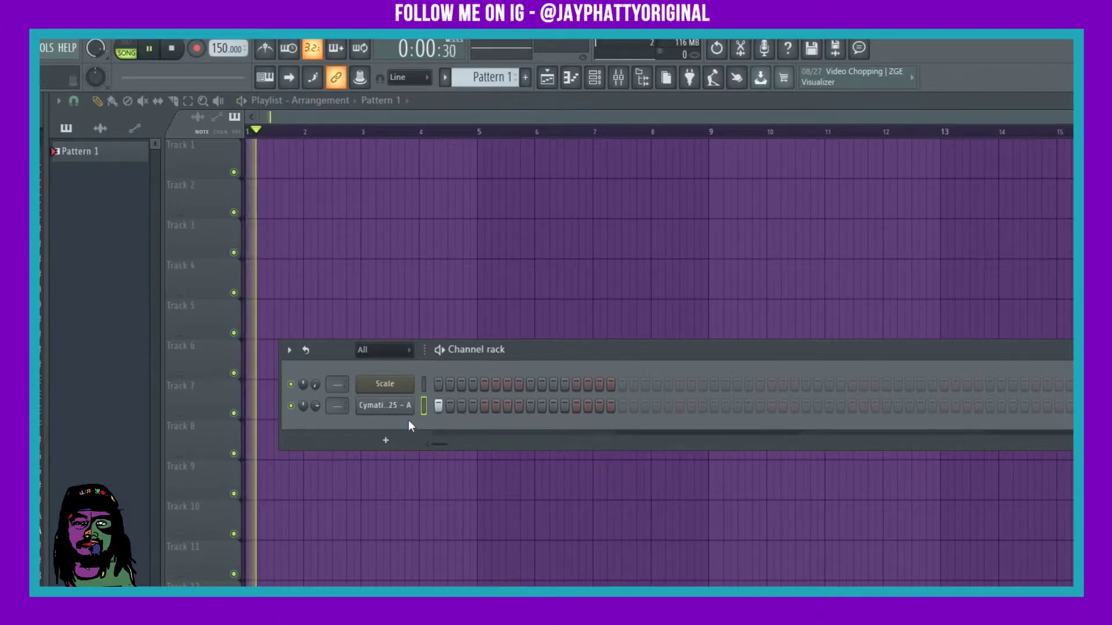
key(l)
key(space)
Check the kick's C5 note in the piano roll, then play the pattern again
right_click(400, 407)
click(440, 408)
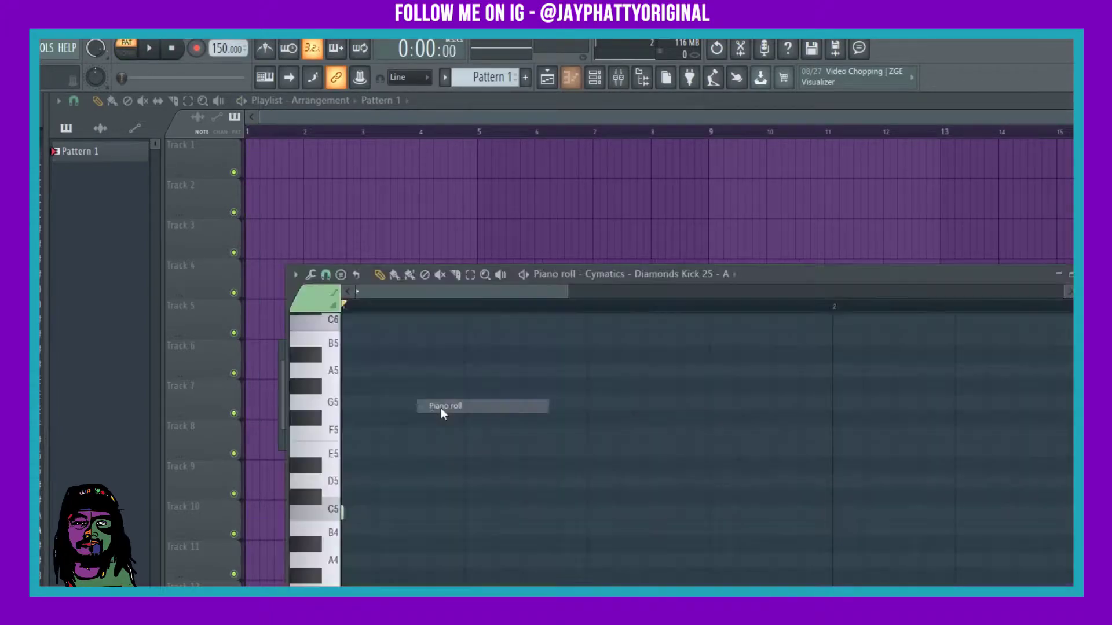
click(335, 512)
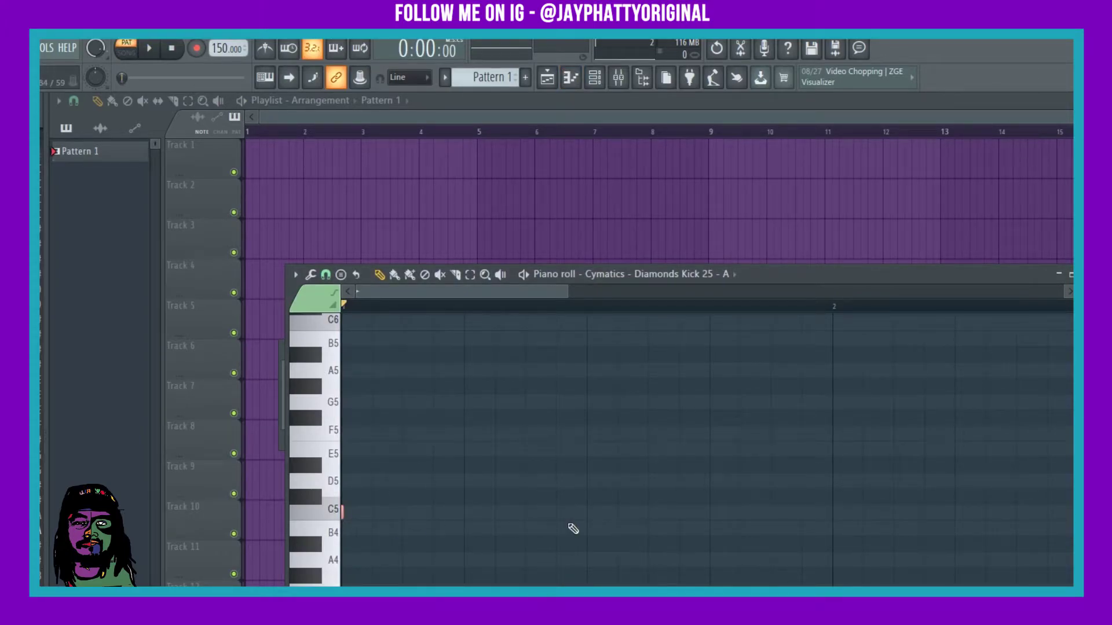
scroll(574, 528, down, 3)
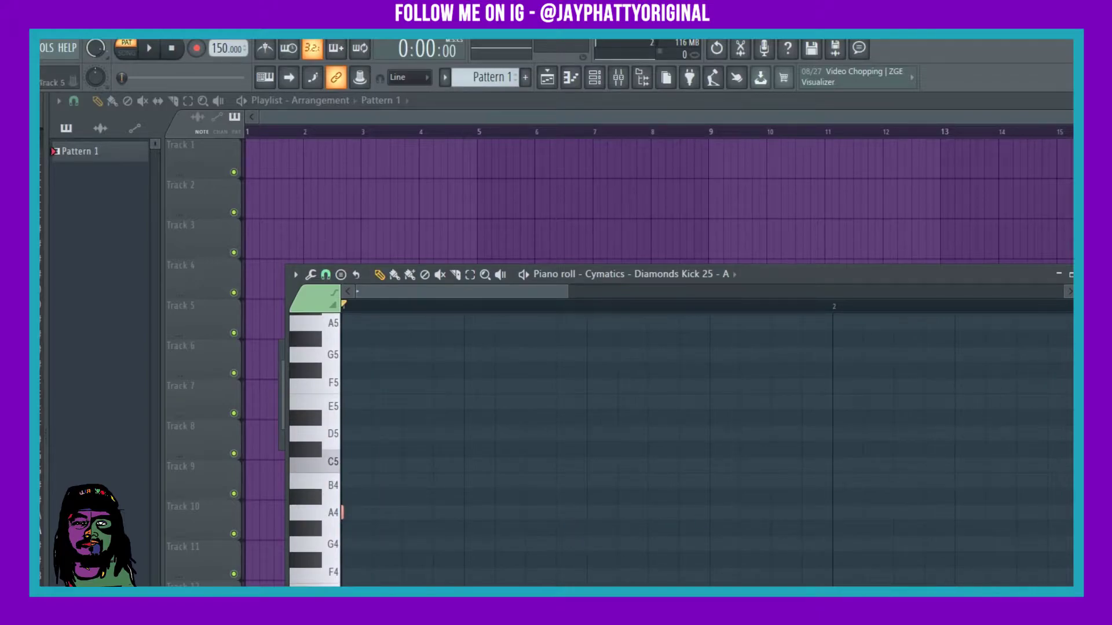
key(F7)
key(space)
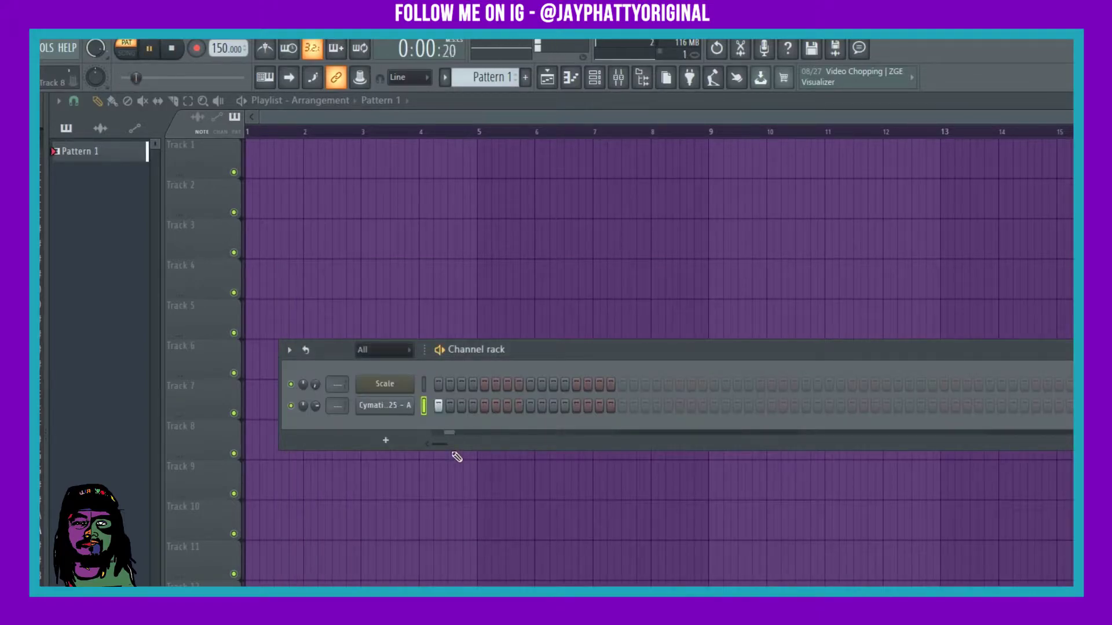
key(space)
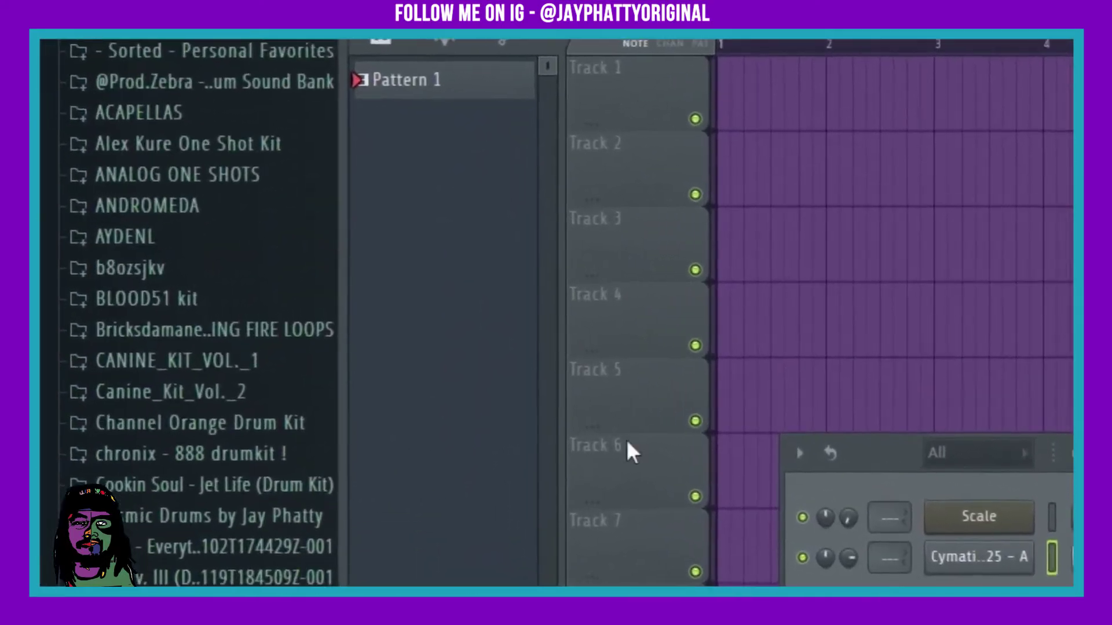
From the Unique Snares folder, preview snares and drag MZ Snare [Congratz] toward the Playlist
scroll(228, 391, up, 8)
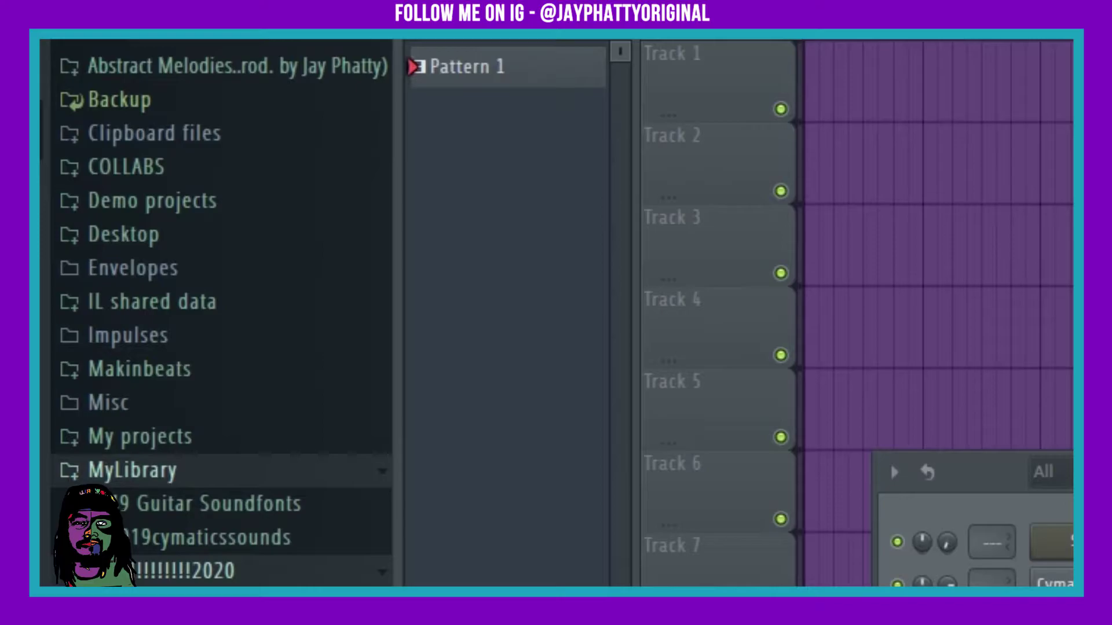
scroll(221, 313, down, 3)
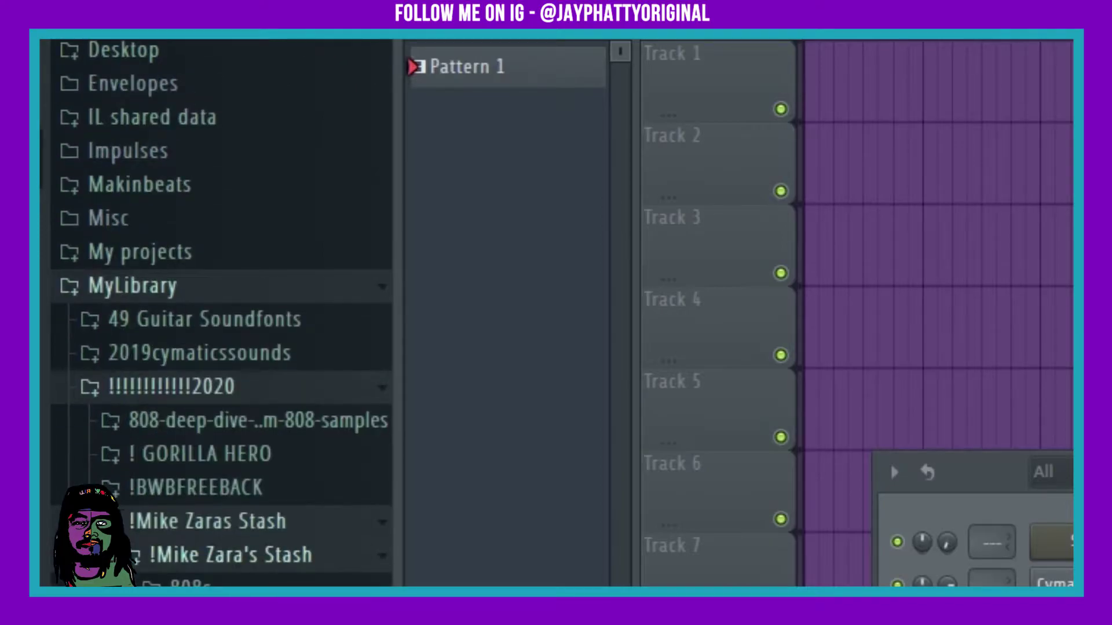
scroll(278, 550, down, 5)
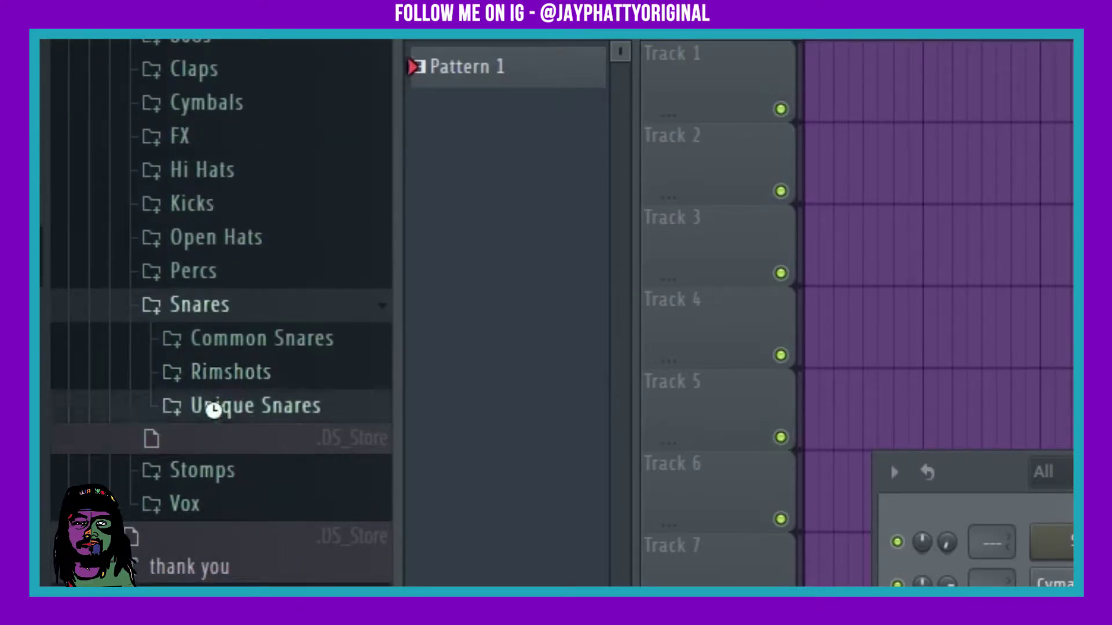
click(210, 402)
click(246, 528)
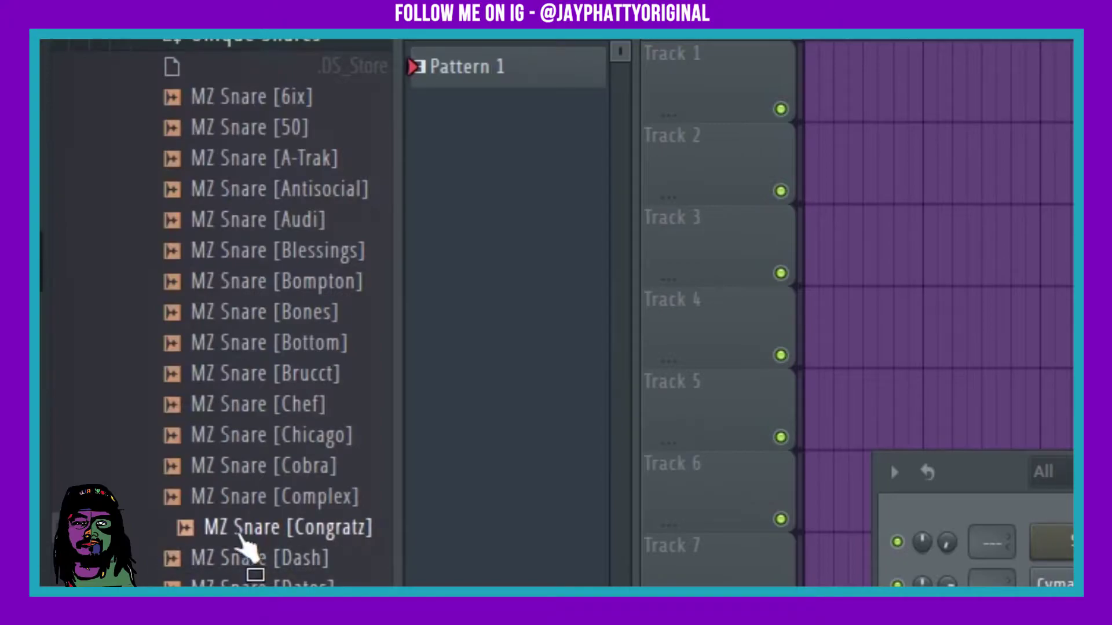
click(322, 564)
drag(278, 529, 816, 86)
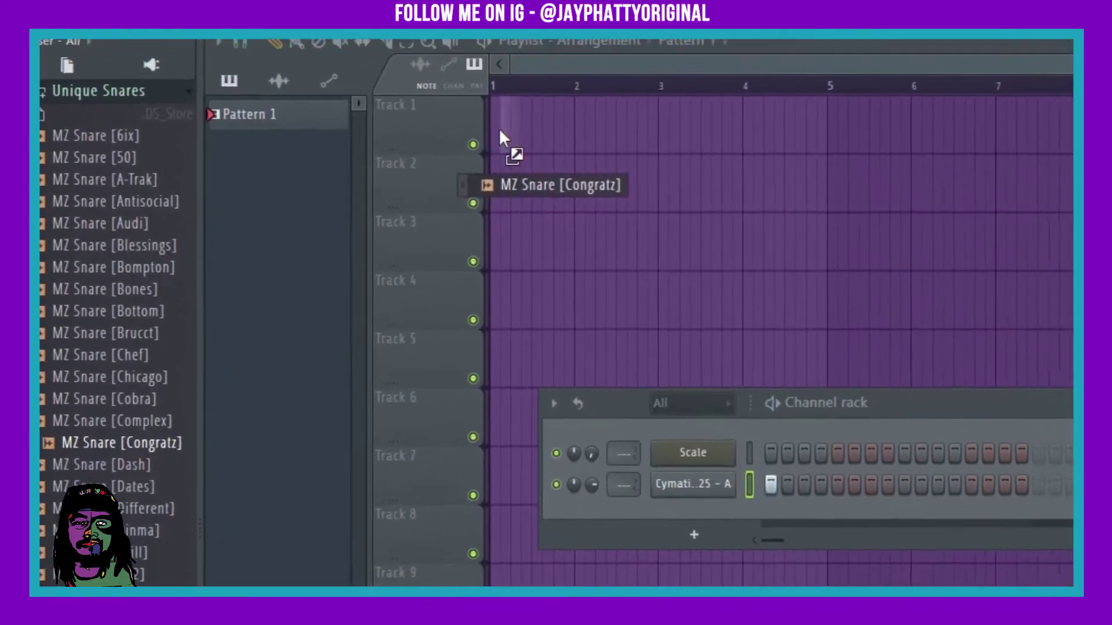
Drop MZ Snare [Congratz] at bar 1 of Track 1 and open it in Edison
drag(499, 137, 501, 139)
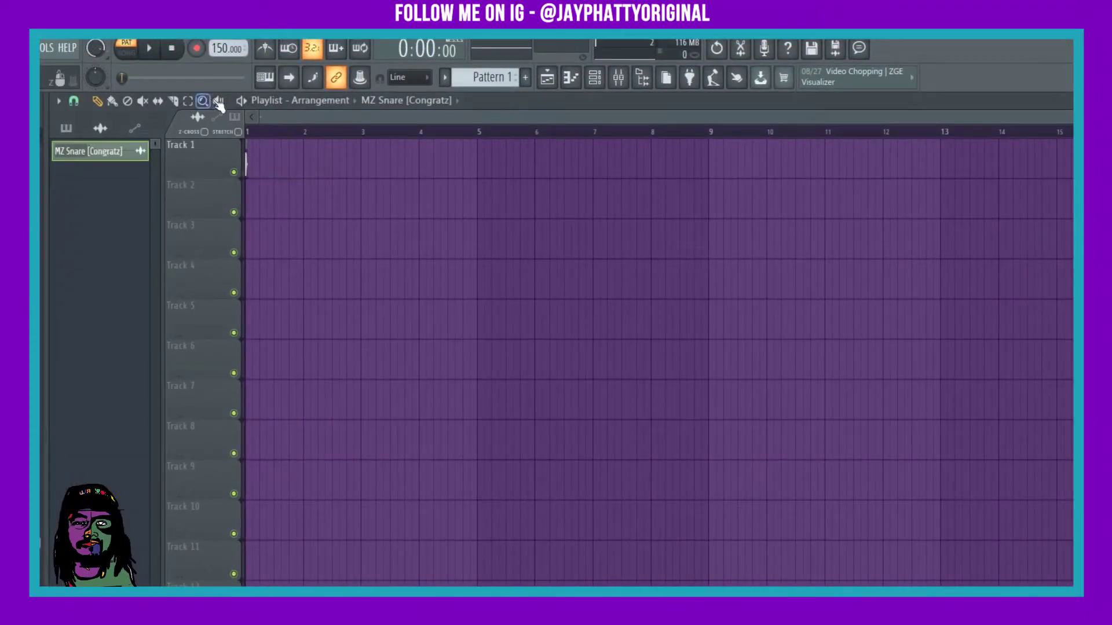
scroll(273, 132, up, 4)
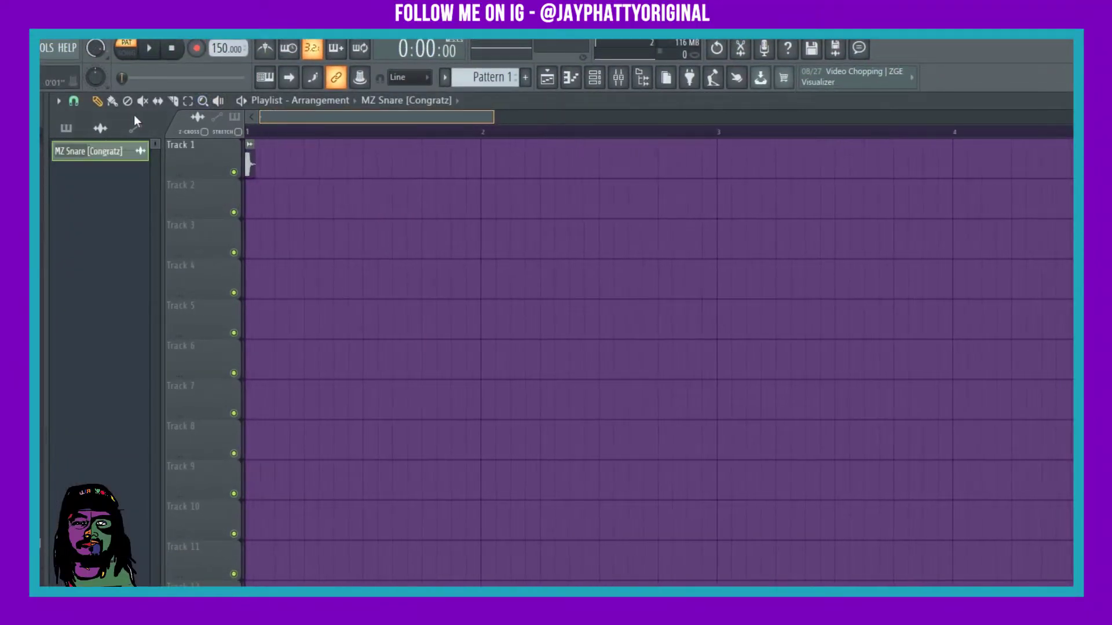
scroll(295, 123, up, 3)
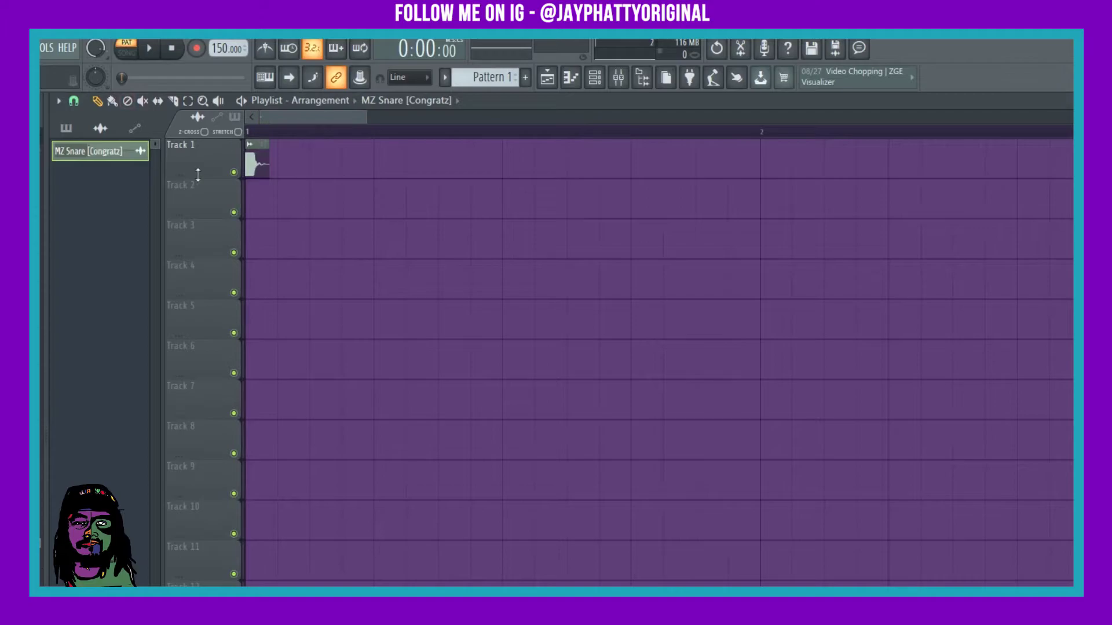
right_click(251, 150)
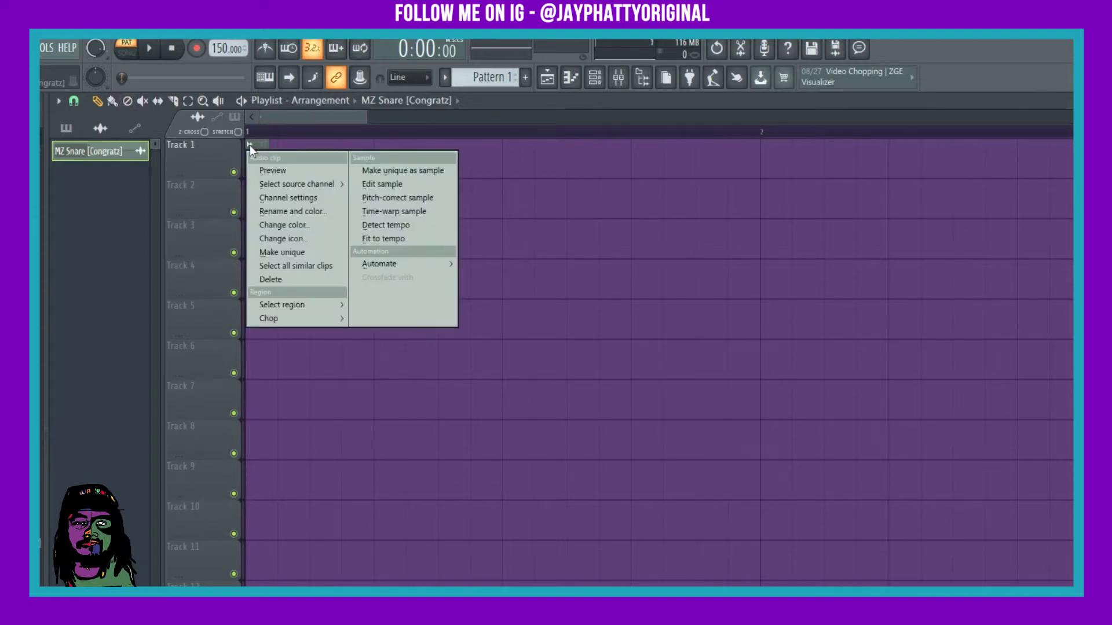
click(412, 183)
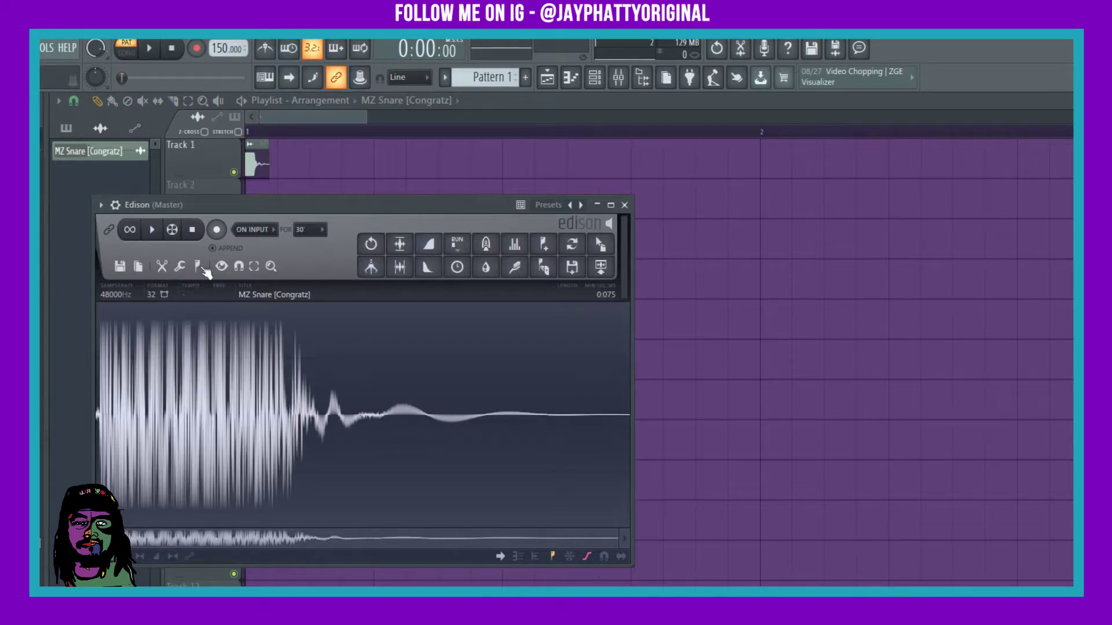
Run Detect pitch regions on the snare in Edison and zoom in to read A4
click(199, 266)
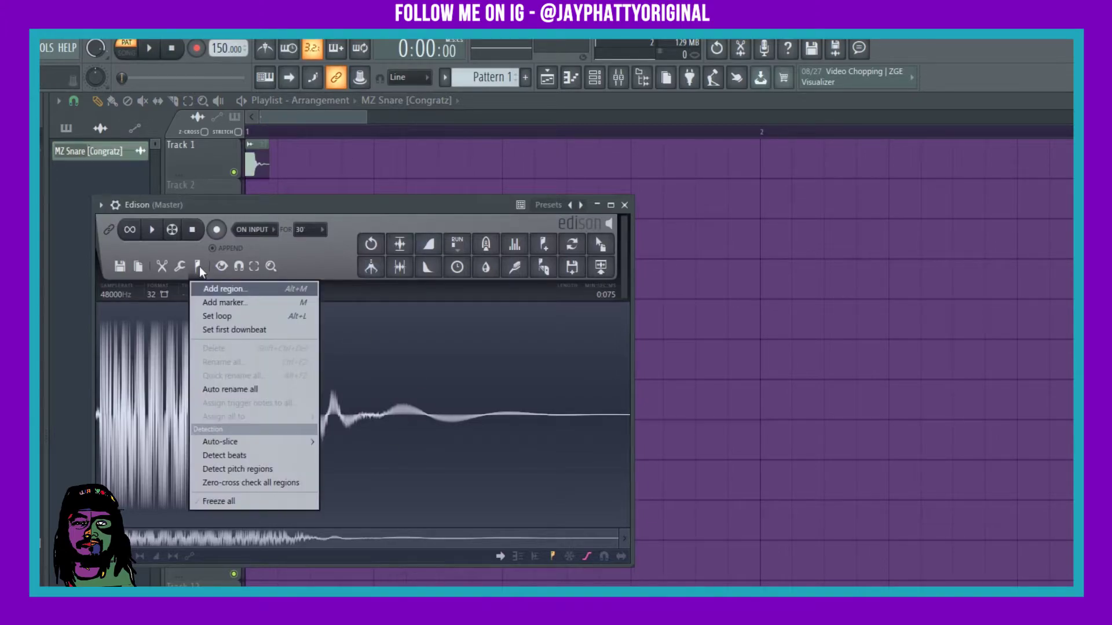
click(217, 470)
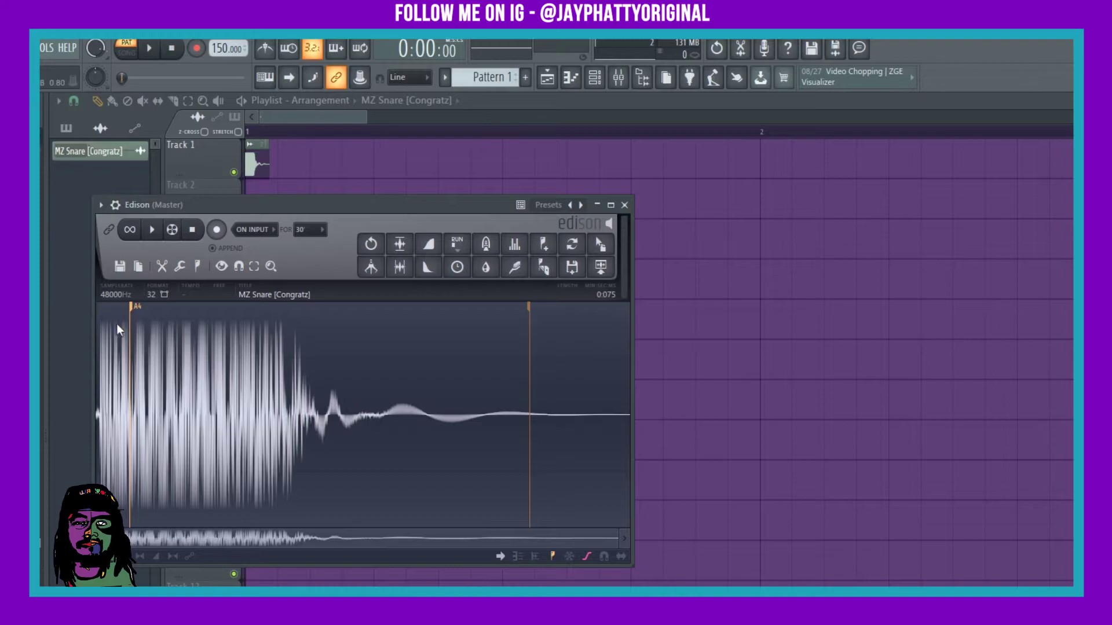
scroll(191, 540, up, 3)
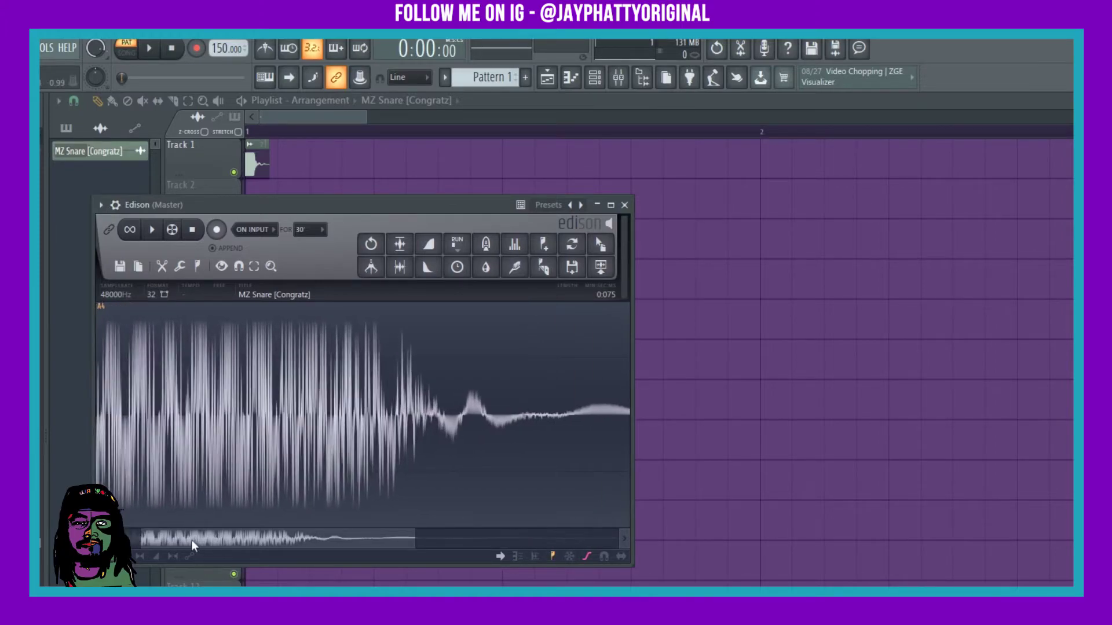
scroll(191, 540, up, 2)
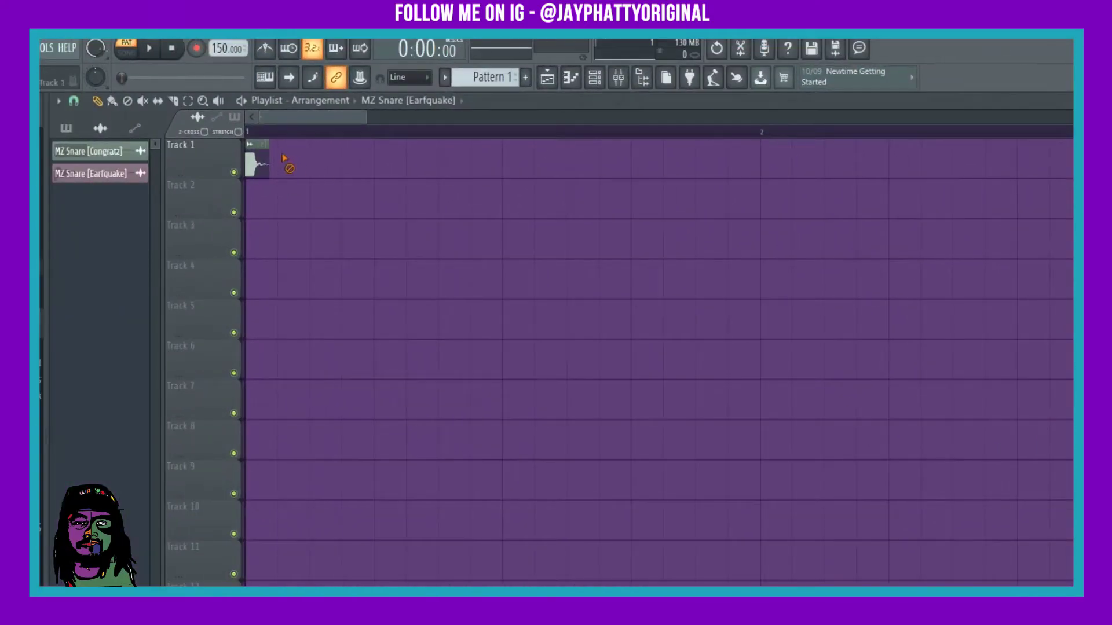
Delete the snare clip, set tempo to 125 BPM, and place Smack Drum Loop - 125 BPM on Track 1
right_click(267, 165)
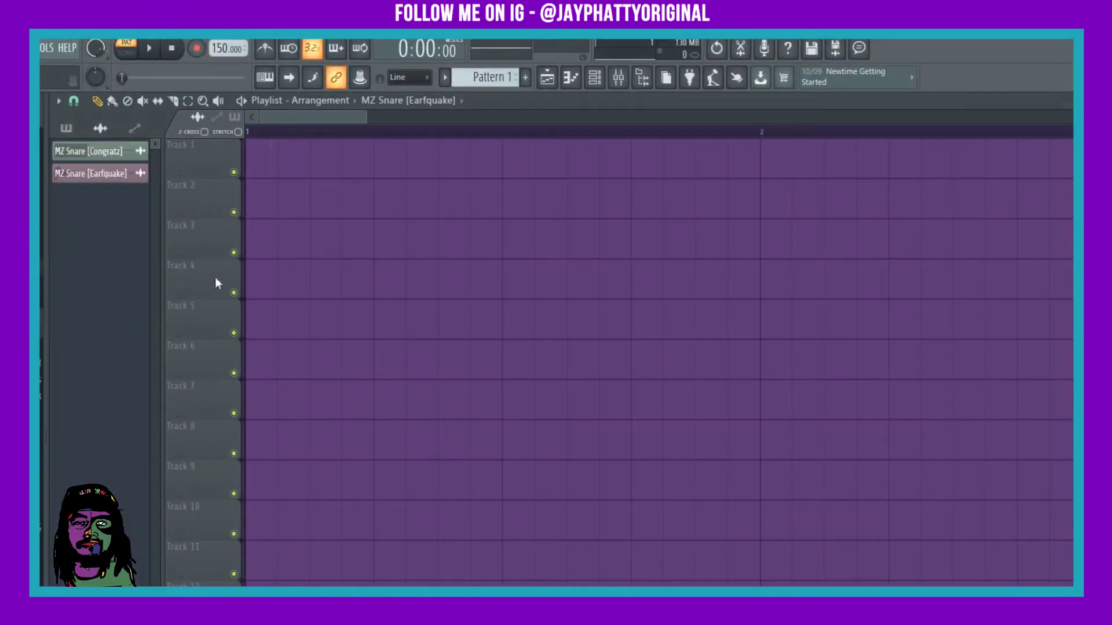
click(595, 77)
click(595, 77)
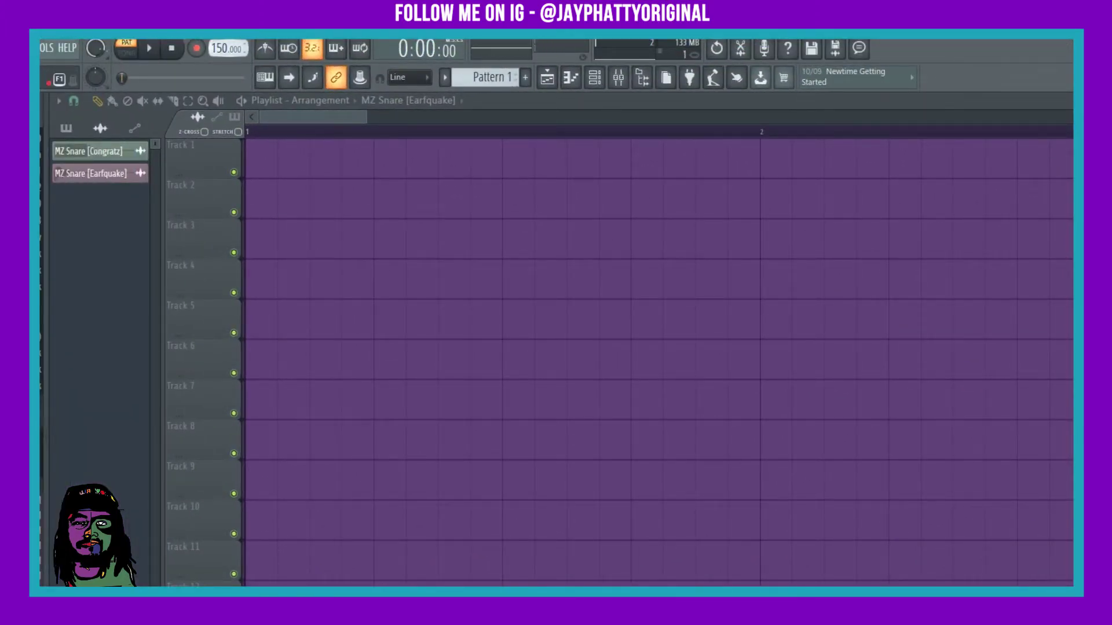
drag(226, 48, 226, 43)
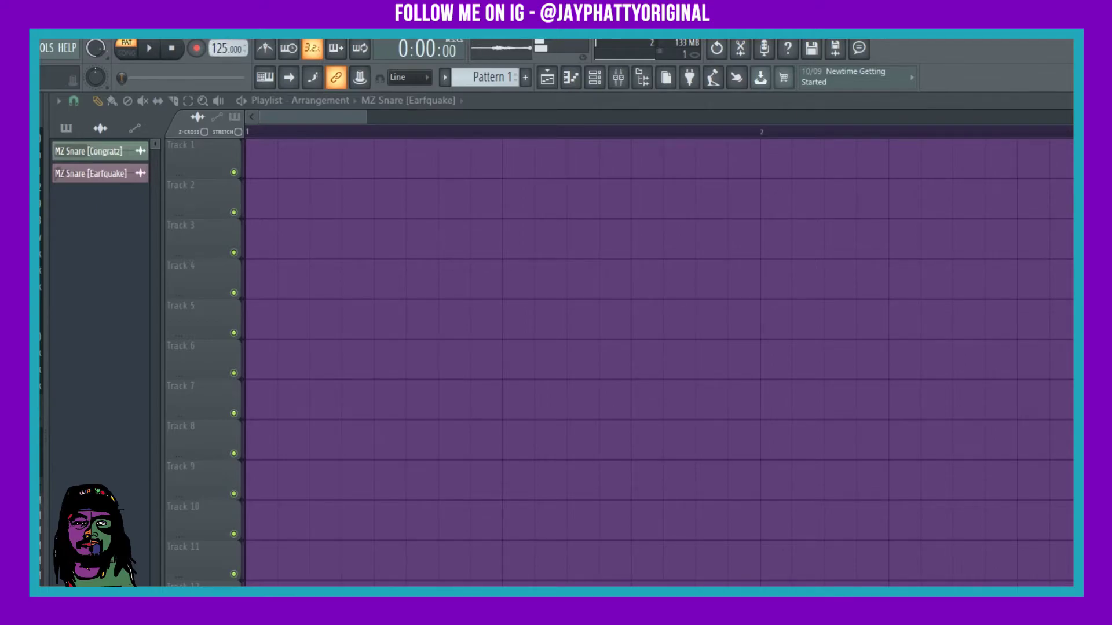
drag(41, 137, 258, 144)
Rename mixer insert 4, which carries the Smack Drum Loop, to 'drumloop'
scroll(285, 152, down, 5)
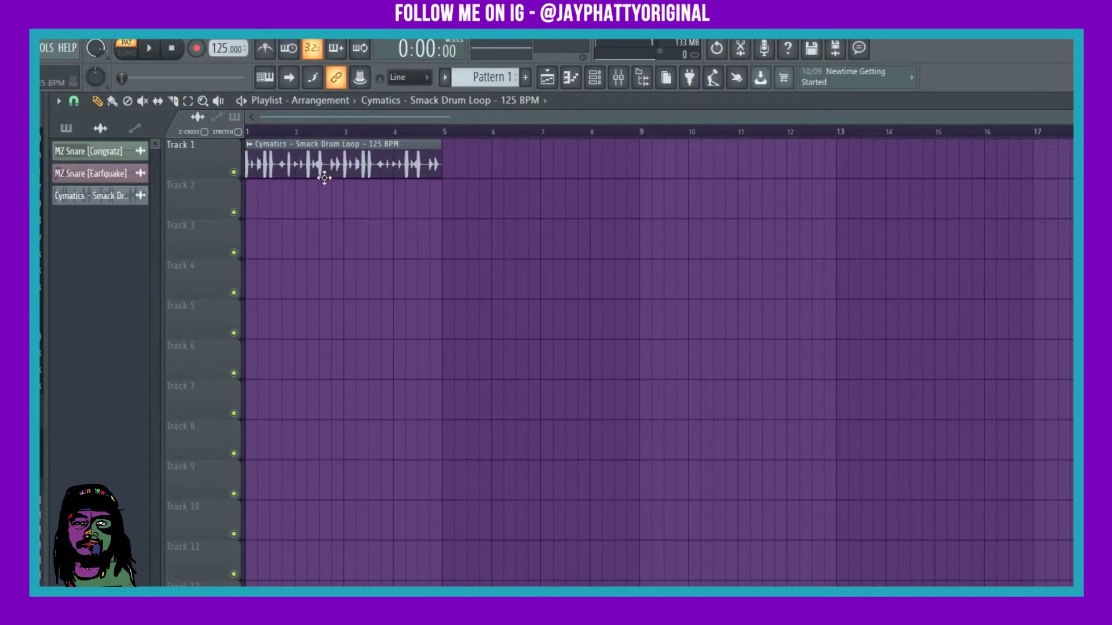
double_click(339, 164)
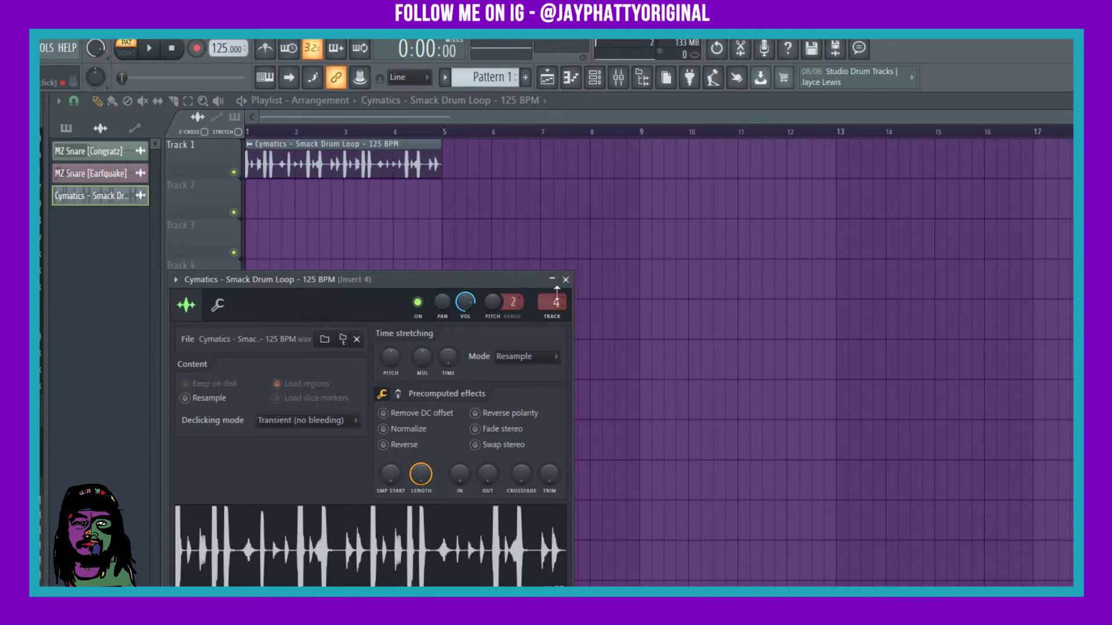
click(565, 280)
click(620, 80)
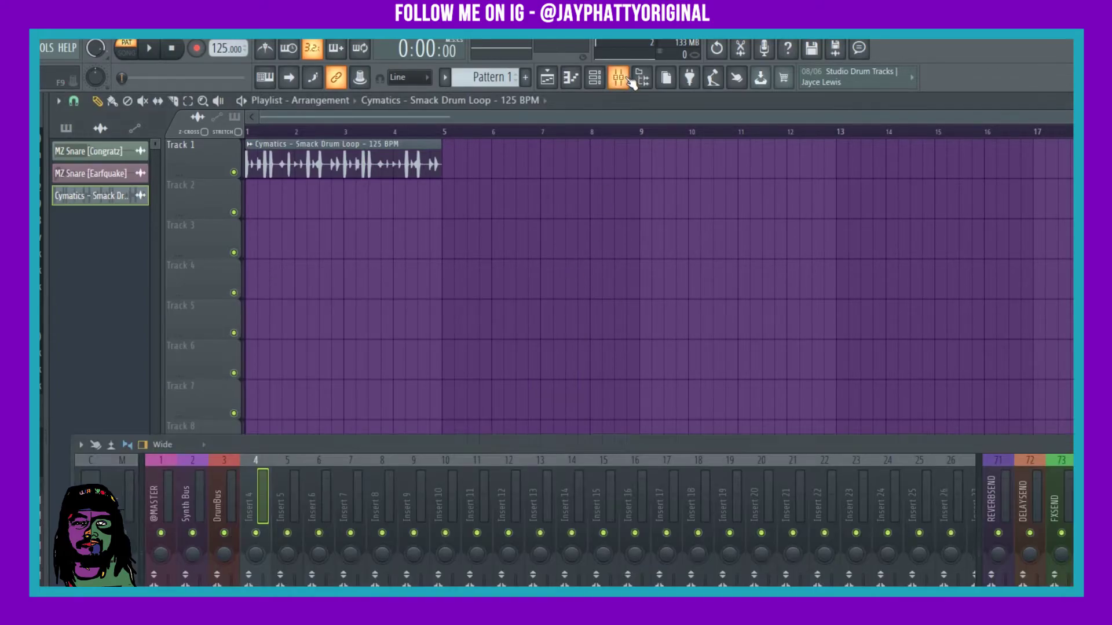
click(628, 88)
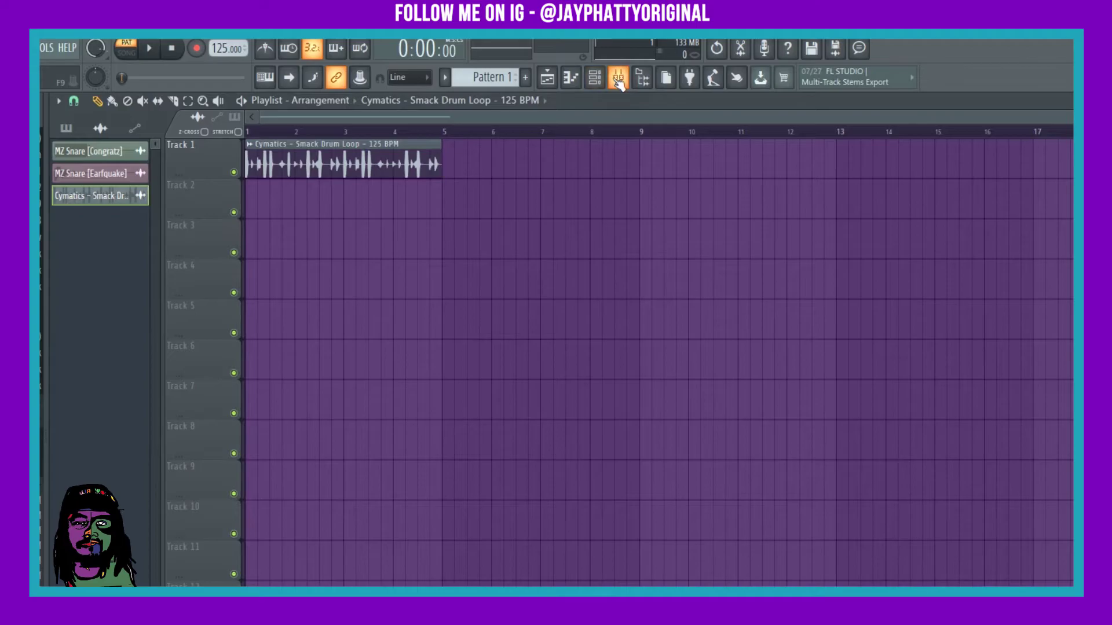
click(619, 82)
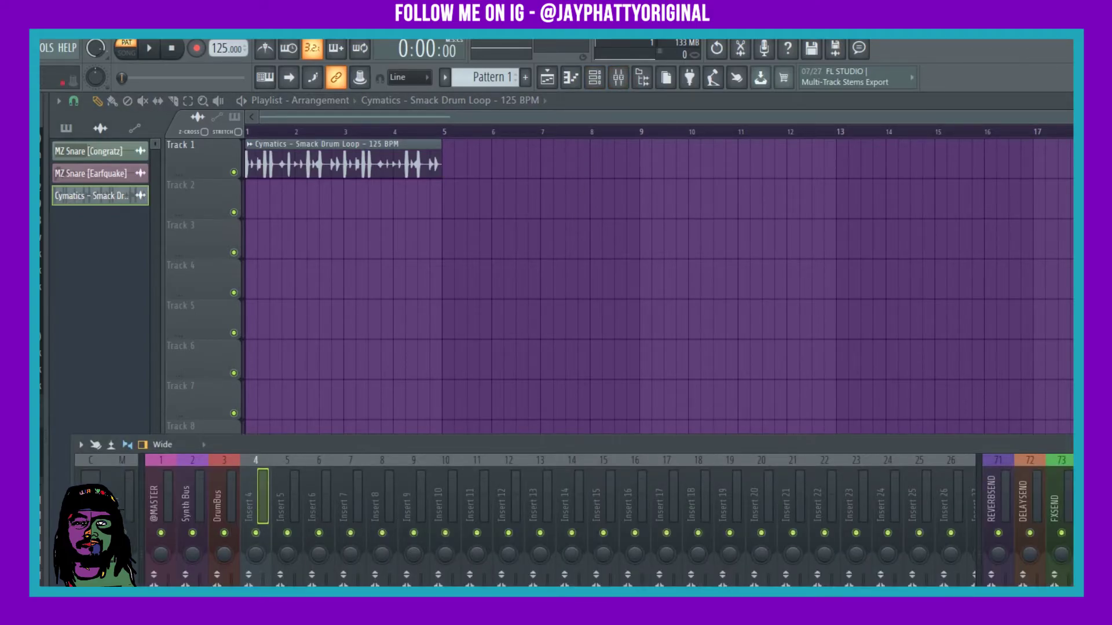
right_click(253, 494)
click(327, 394)
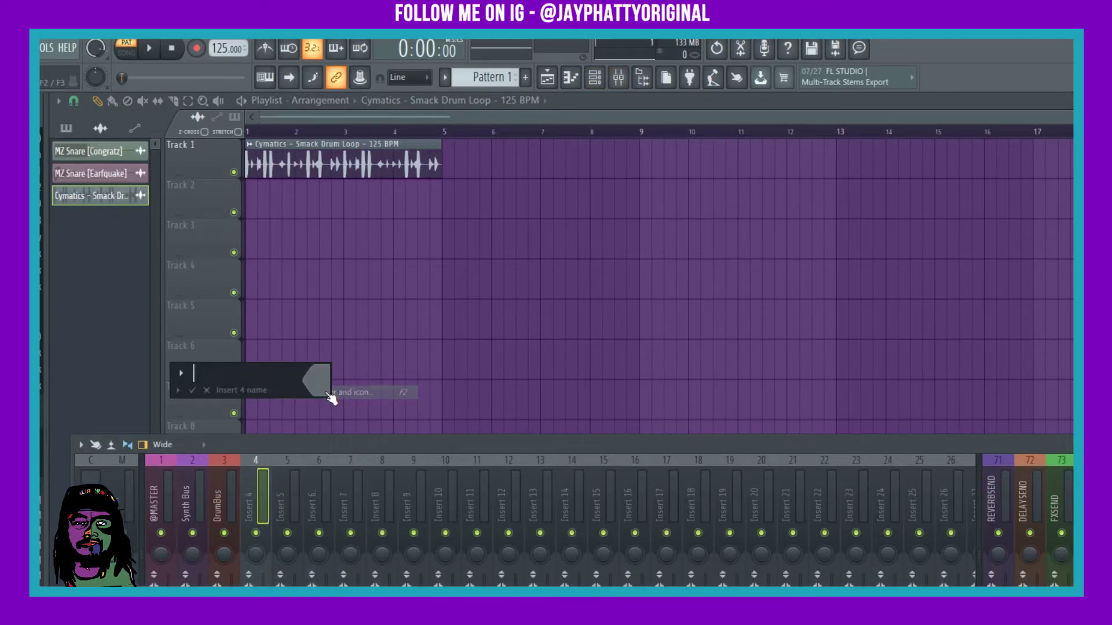
text(drumloop)
key(Return)
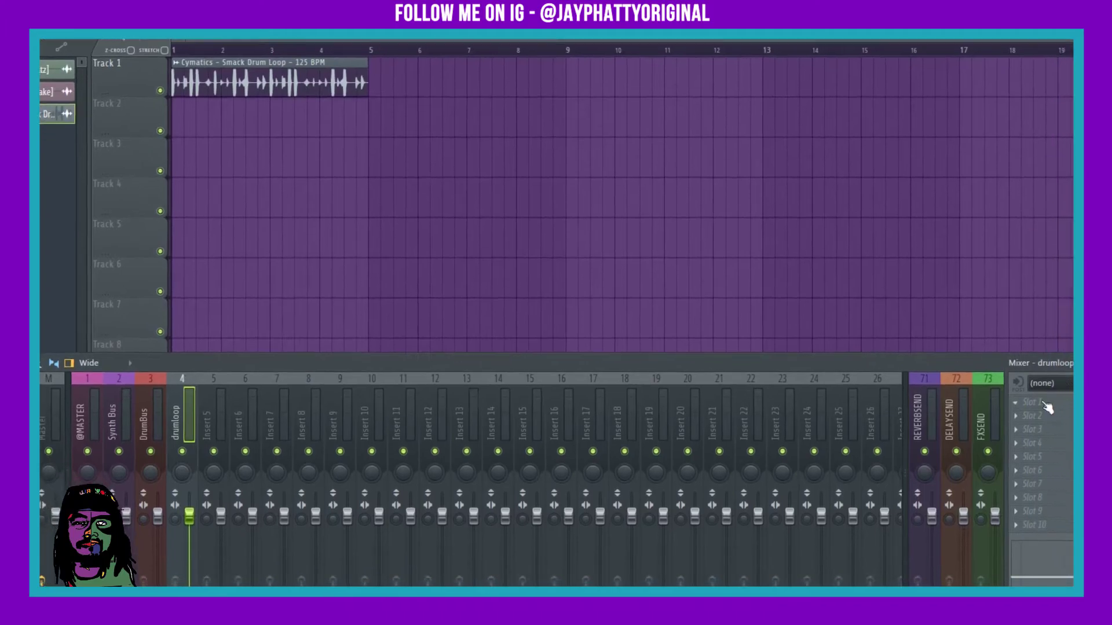
Load Pitcher into Slot 1 of the drumloop insert
click(1003, 366)
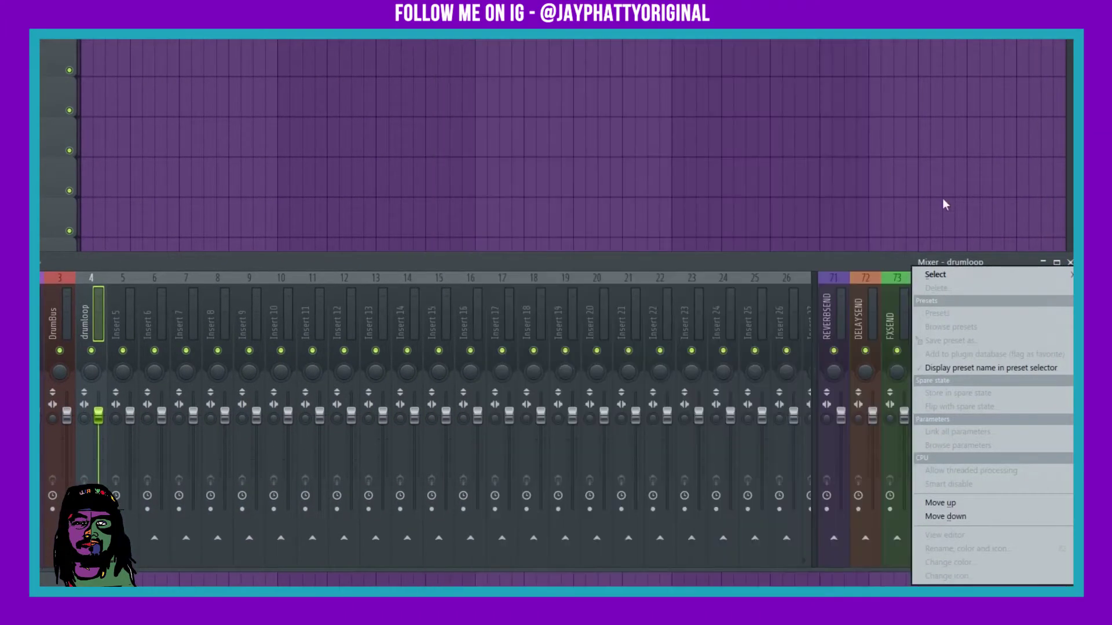
mouse_move(937, 280)
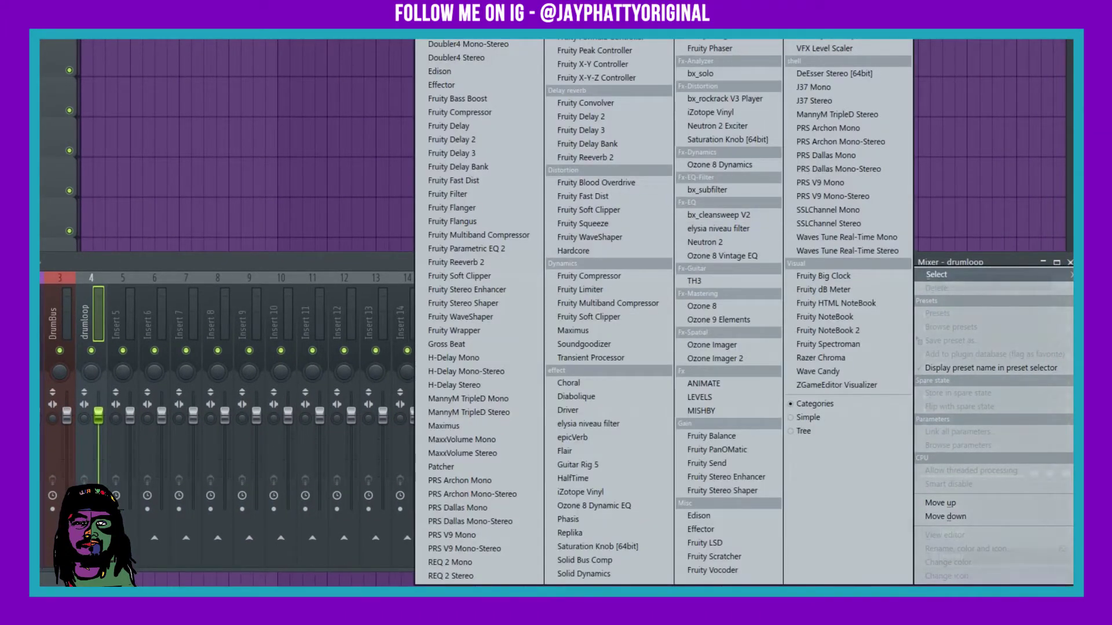
click(471, 276)
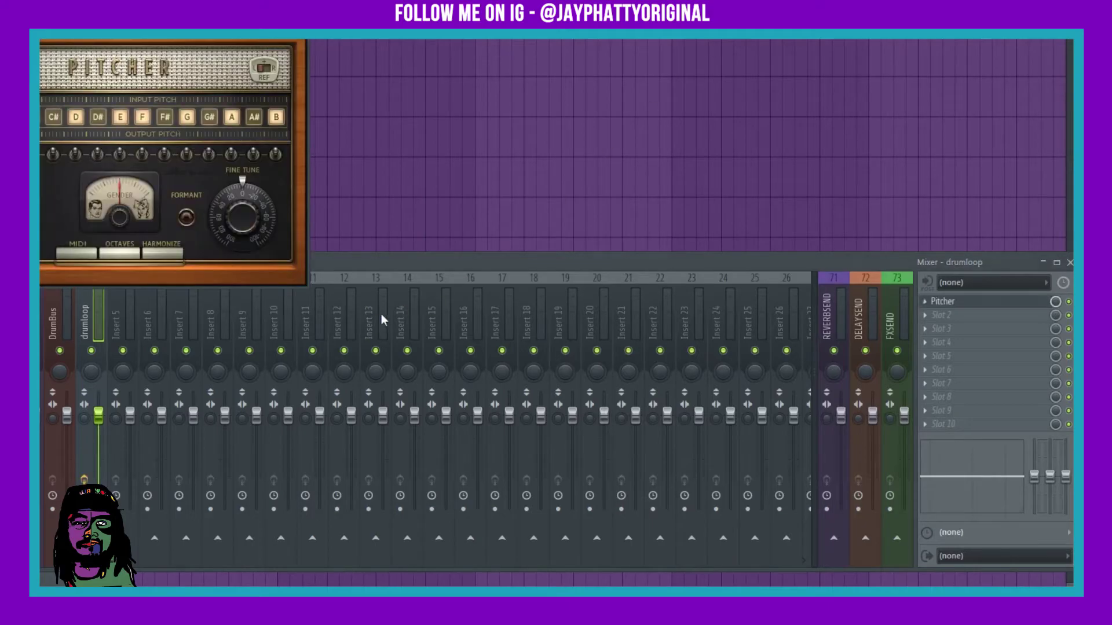
drag(31, 26, 326, 63)
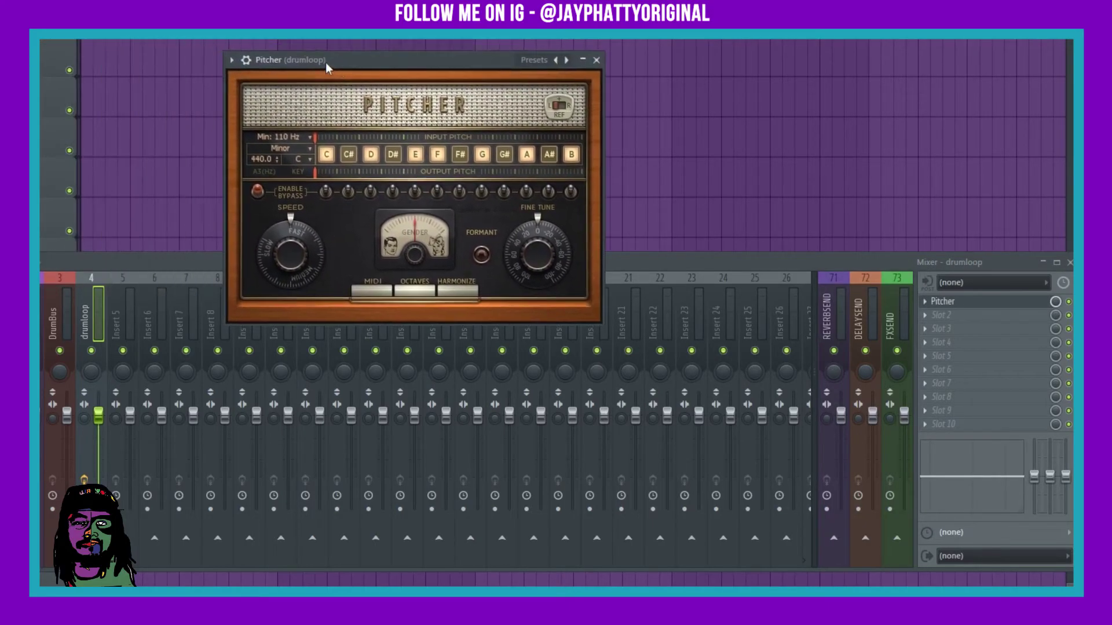
Set Pitcher to A Major, turn speed toward Slow and lower the gender
click(298, 158)
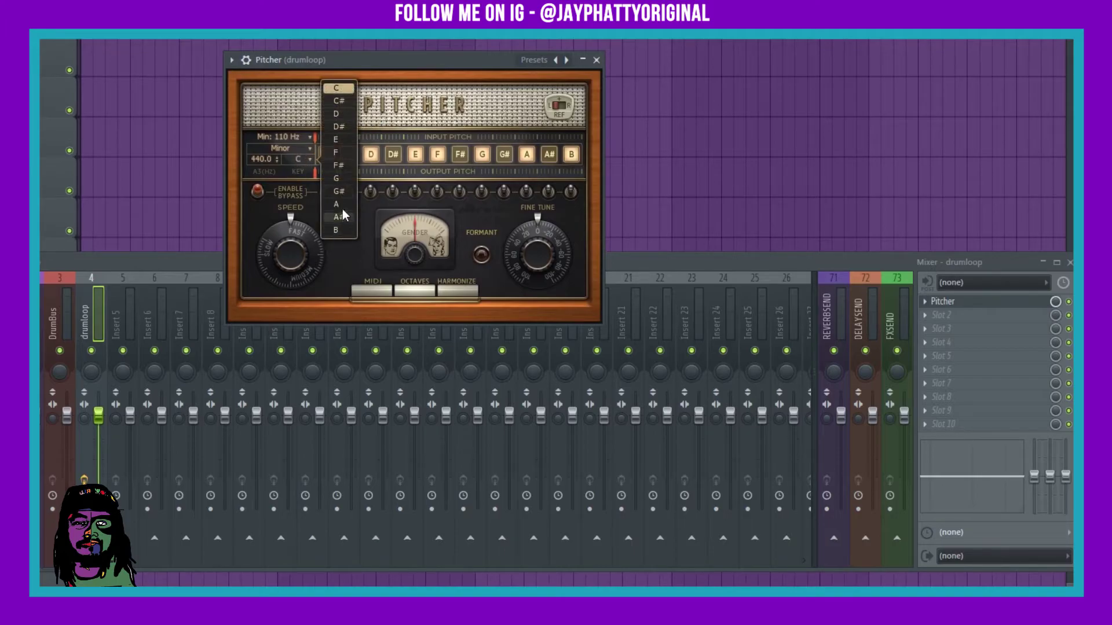
click(342, 205)
click(286, 151)
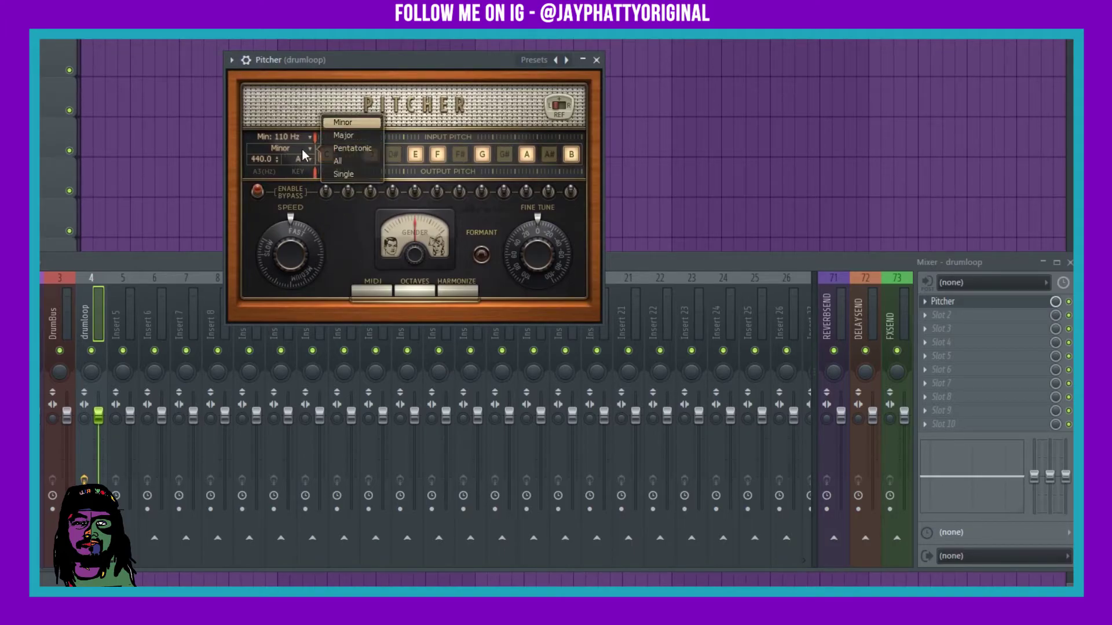
click(341, 136)
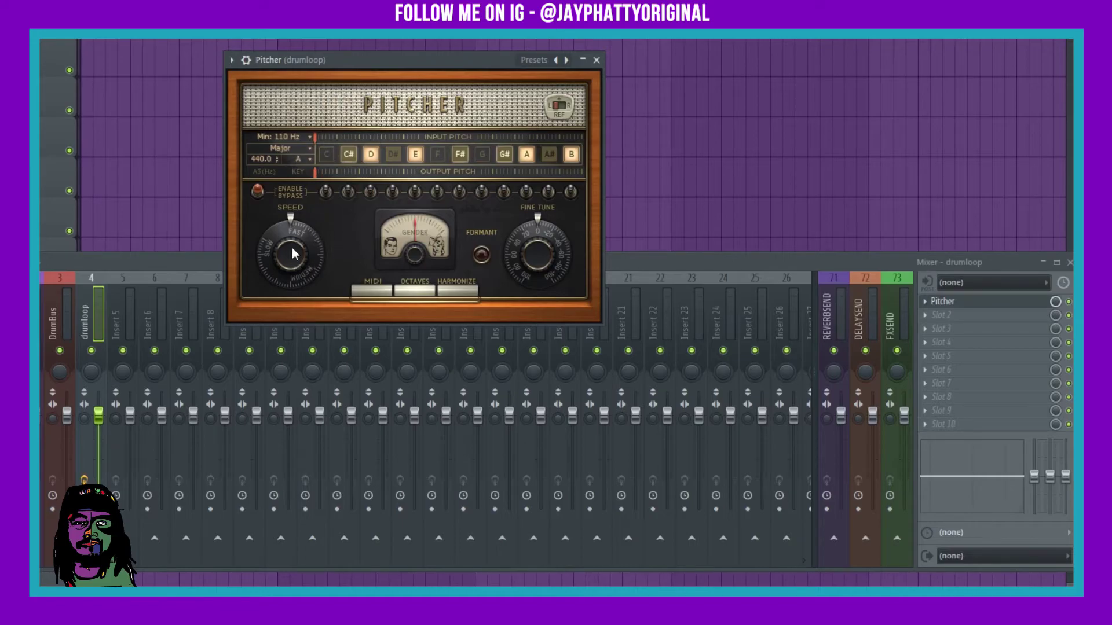
drag(294, 253, 294, 296)
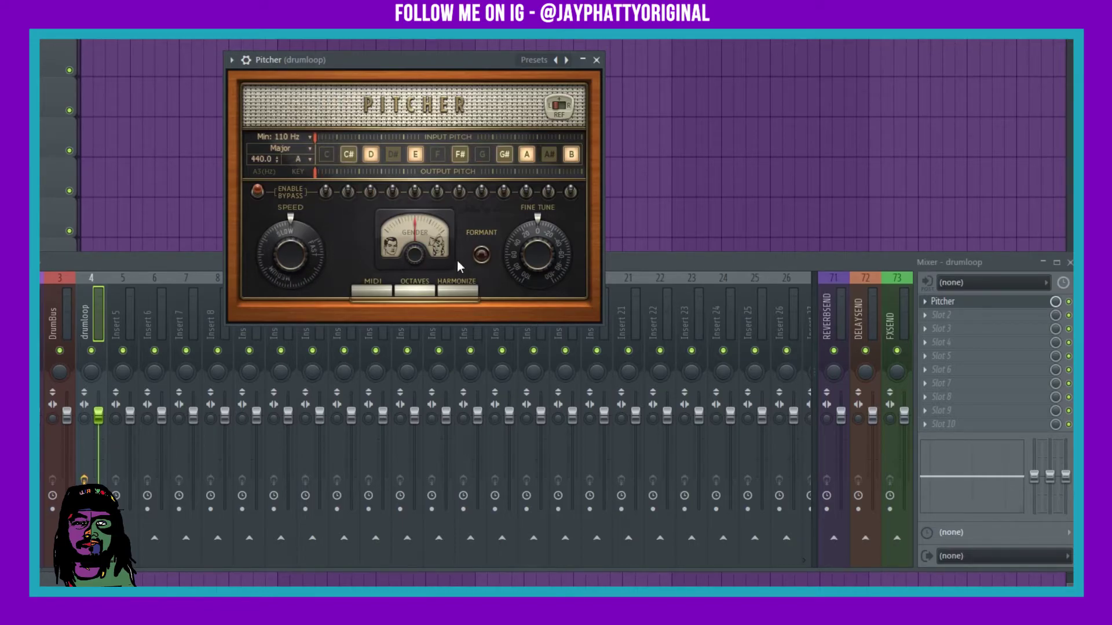
drag(413, 250, 412, 278)
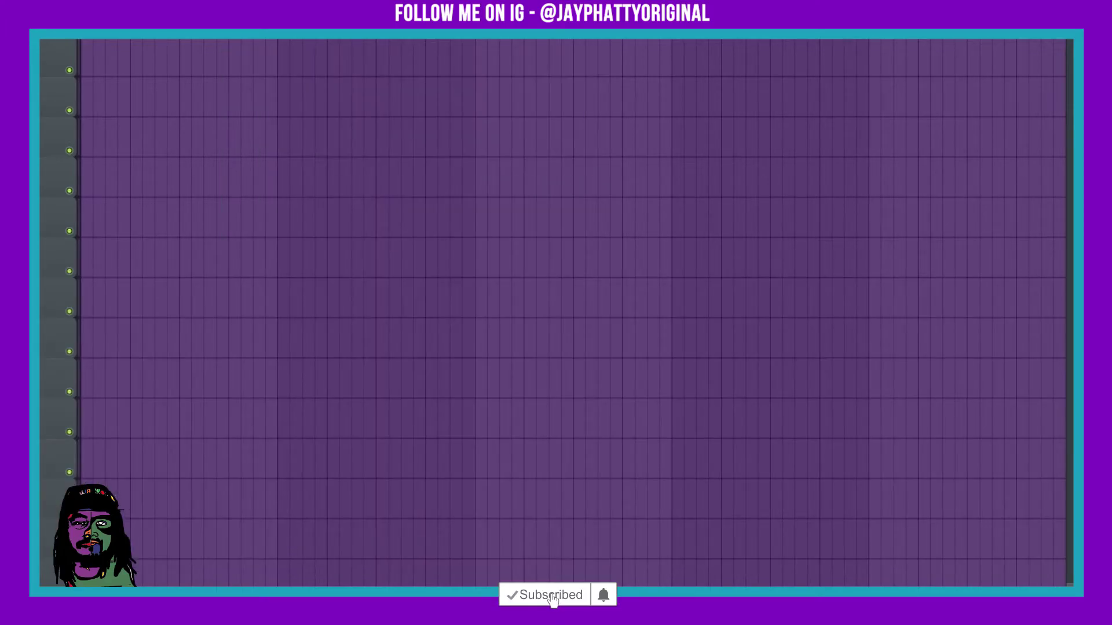
Play the drum loop to audition it, closing its sample settings
key(space)
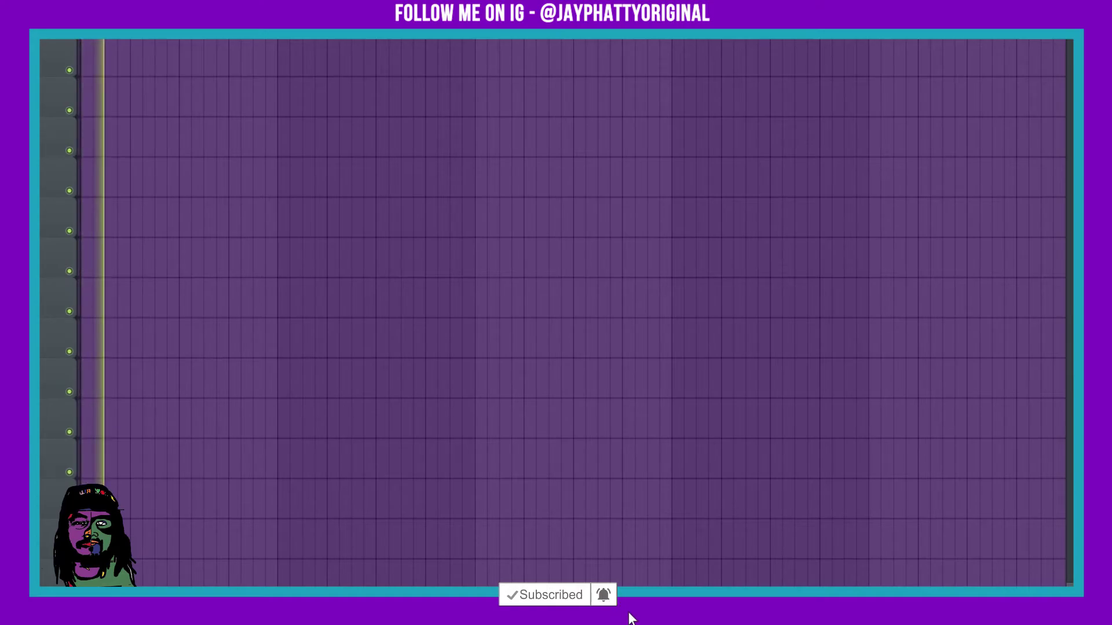
key(F6)
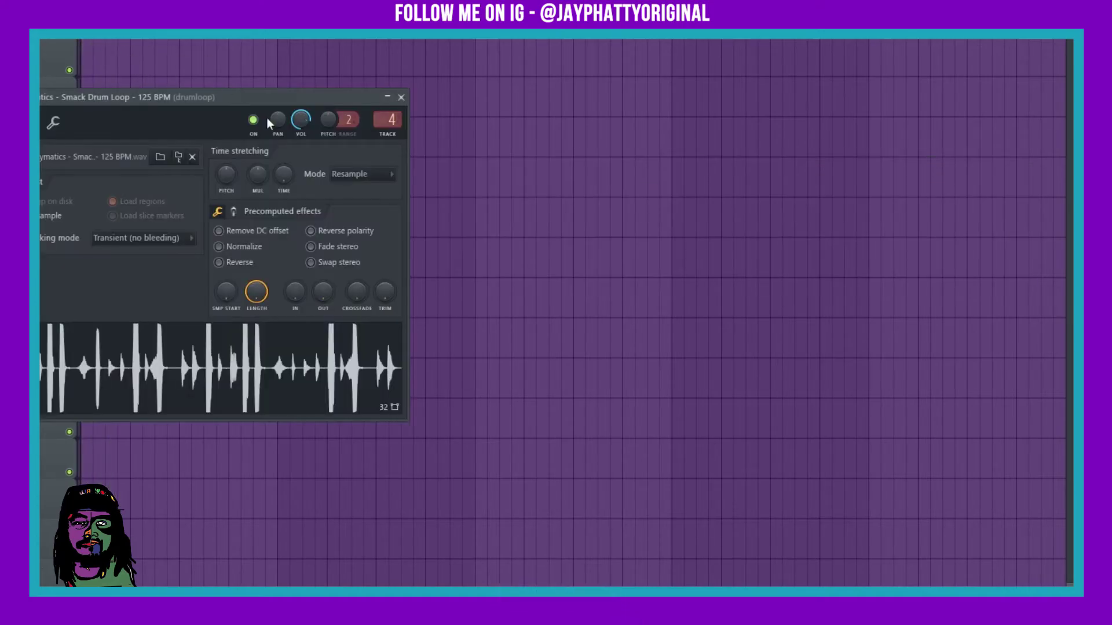
key(space)
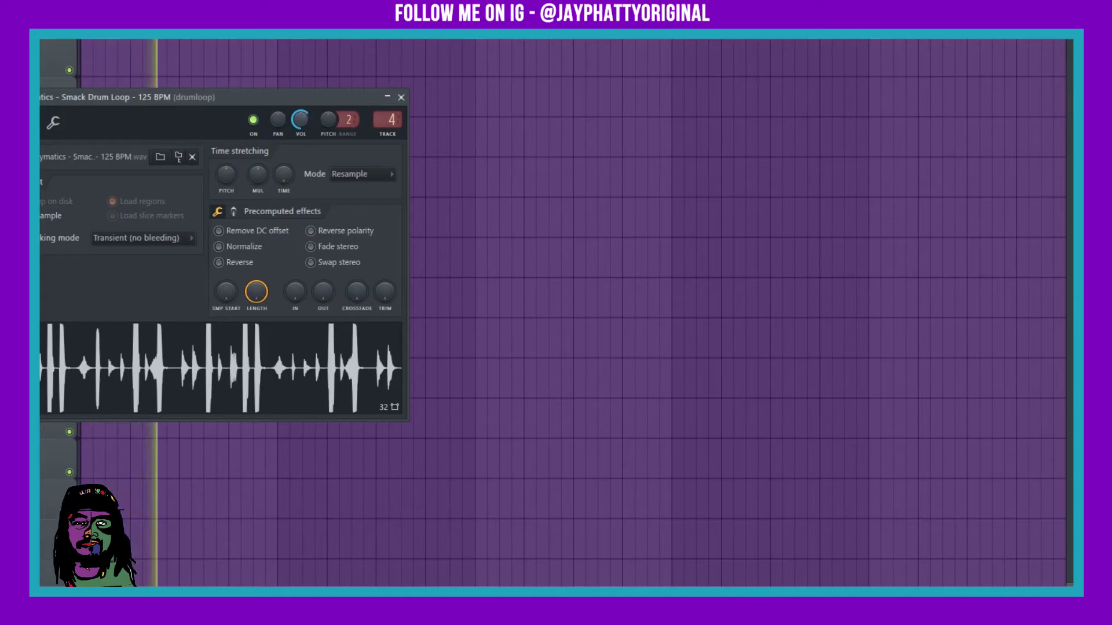
click(401, 97)
key(space)
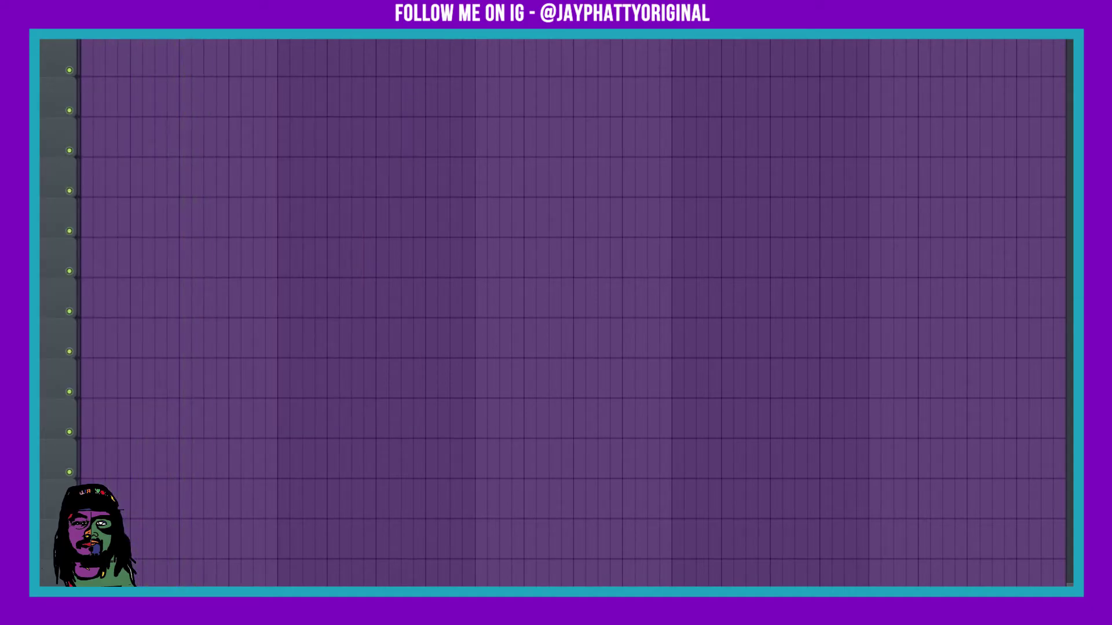
Show the mixer with the drumloop insert and play the loop through it
key(F9)
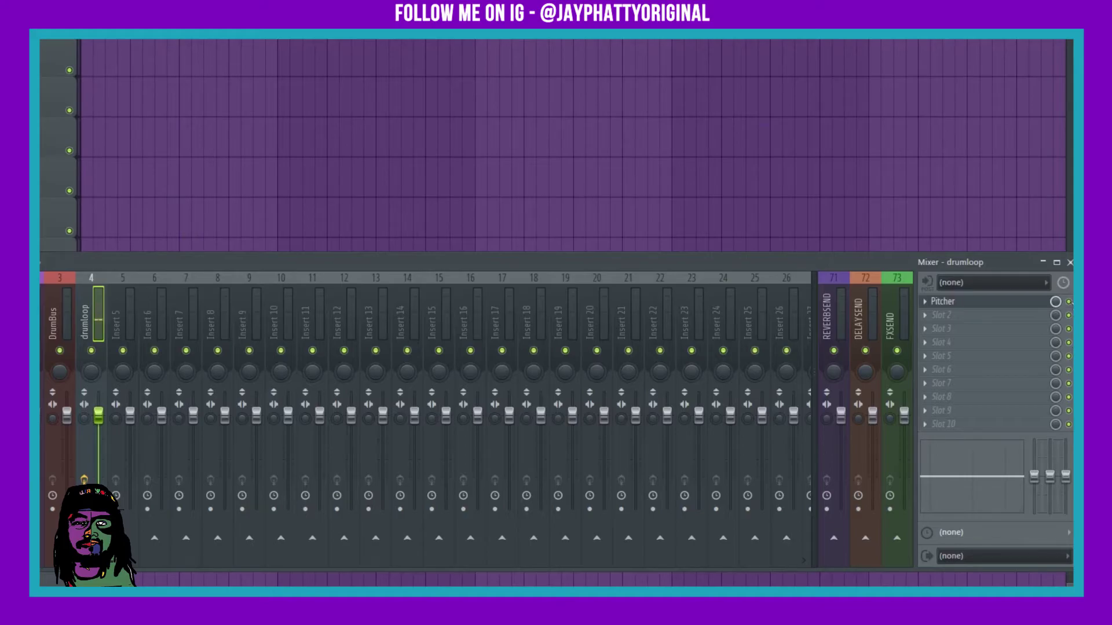
key(space)
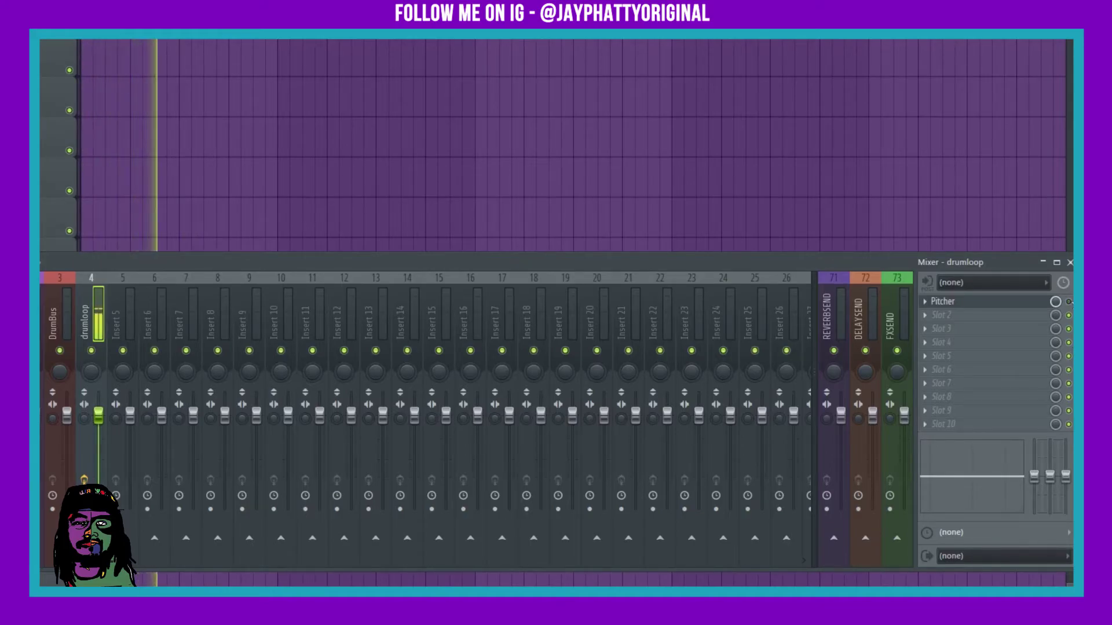
key(space)
key(space)
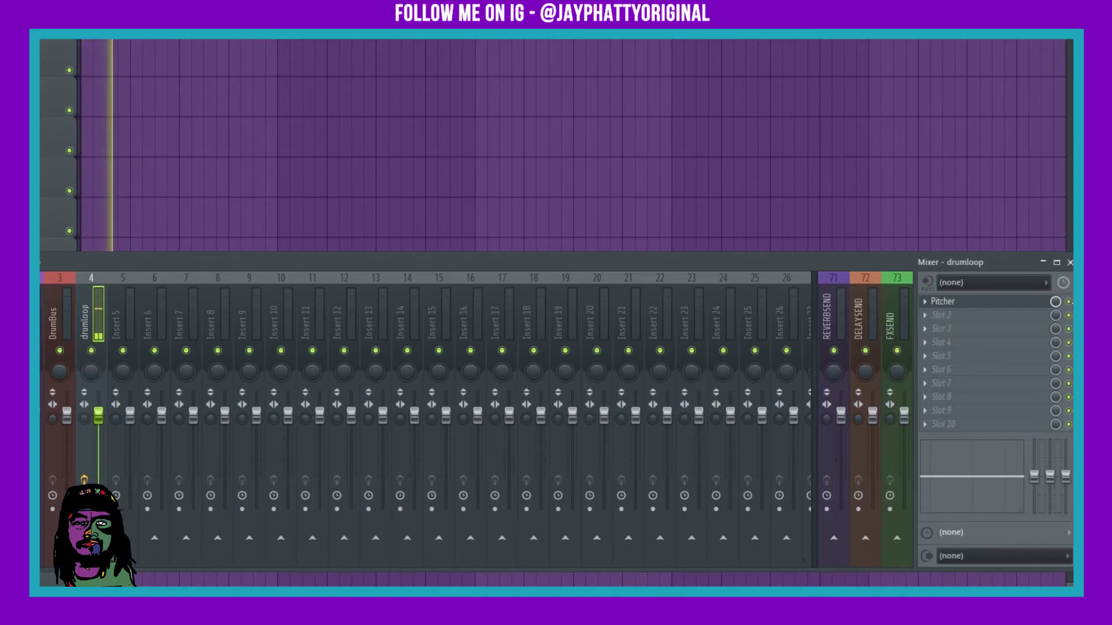
key(space)
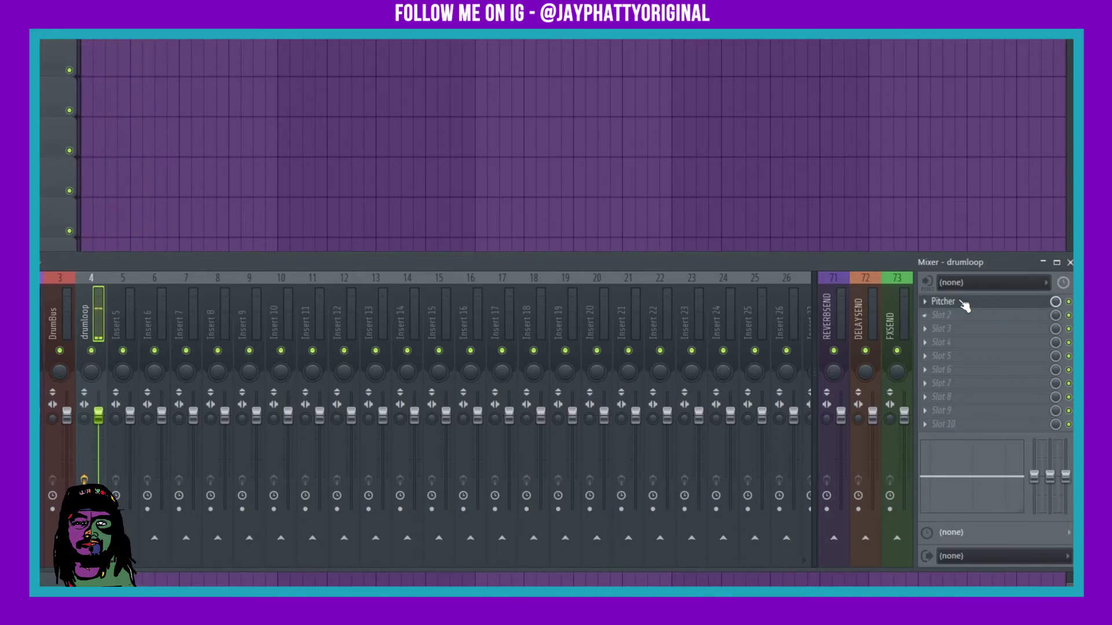
Retune Pitcher on the drumloop insert from A Major to D# Pentatonic and play the loop
click(967, 302)
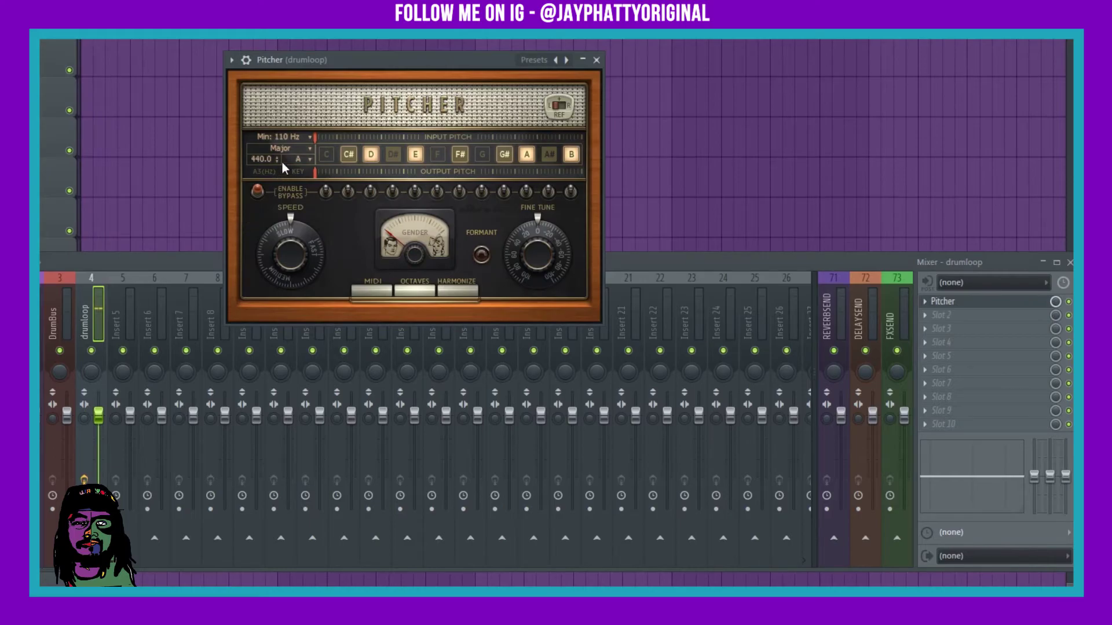
click(306, 166)
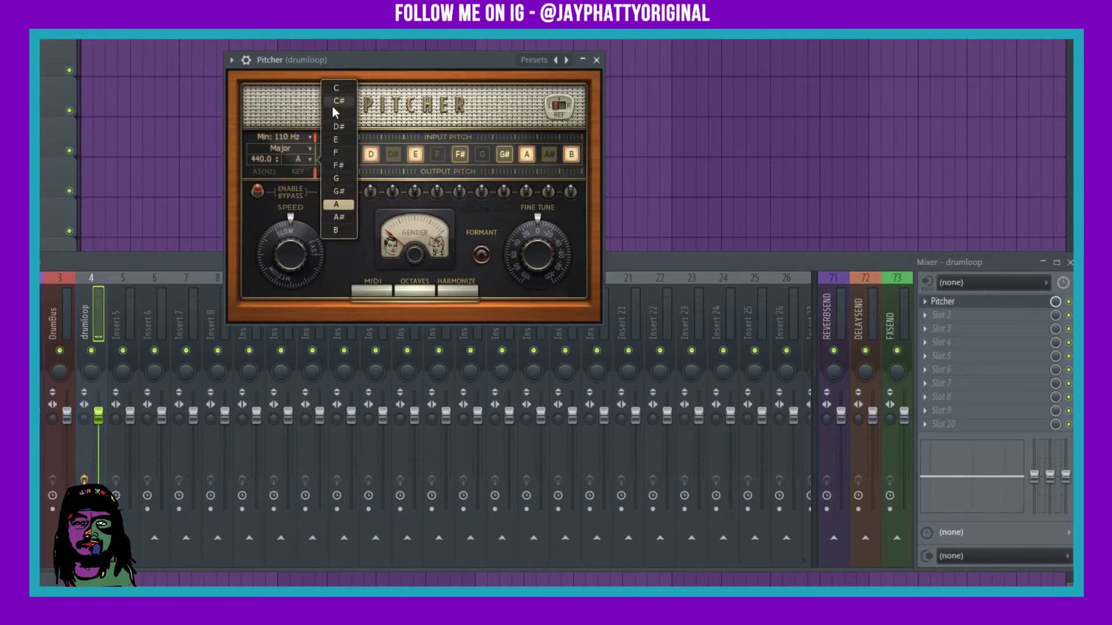
click(337, 128)
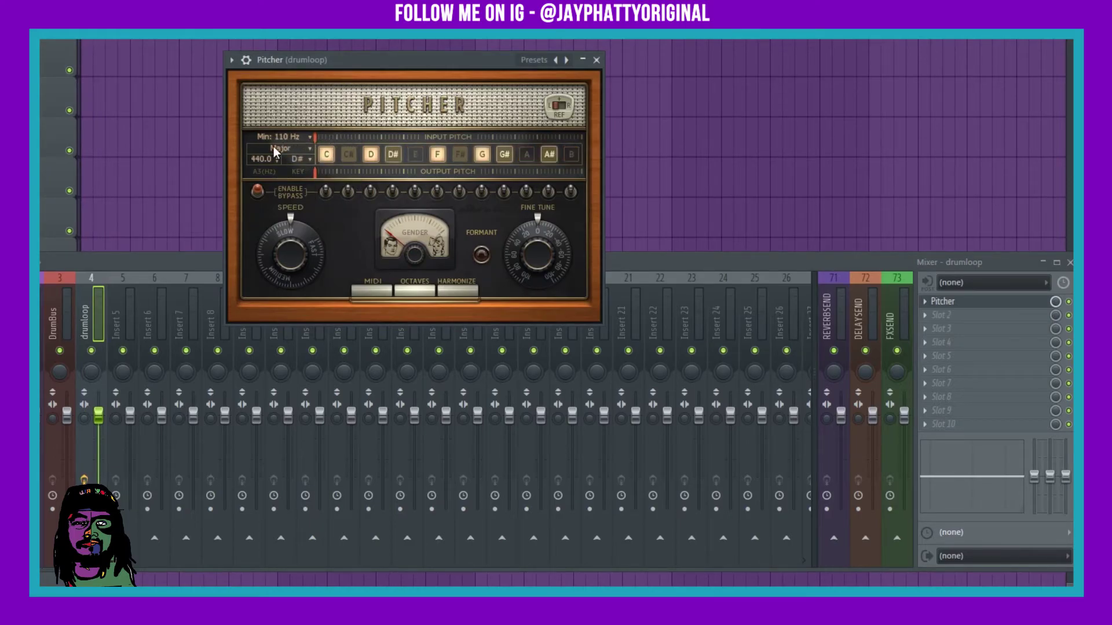
click(274, 147)
click(341, 156)
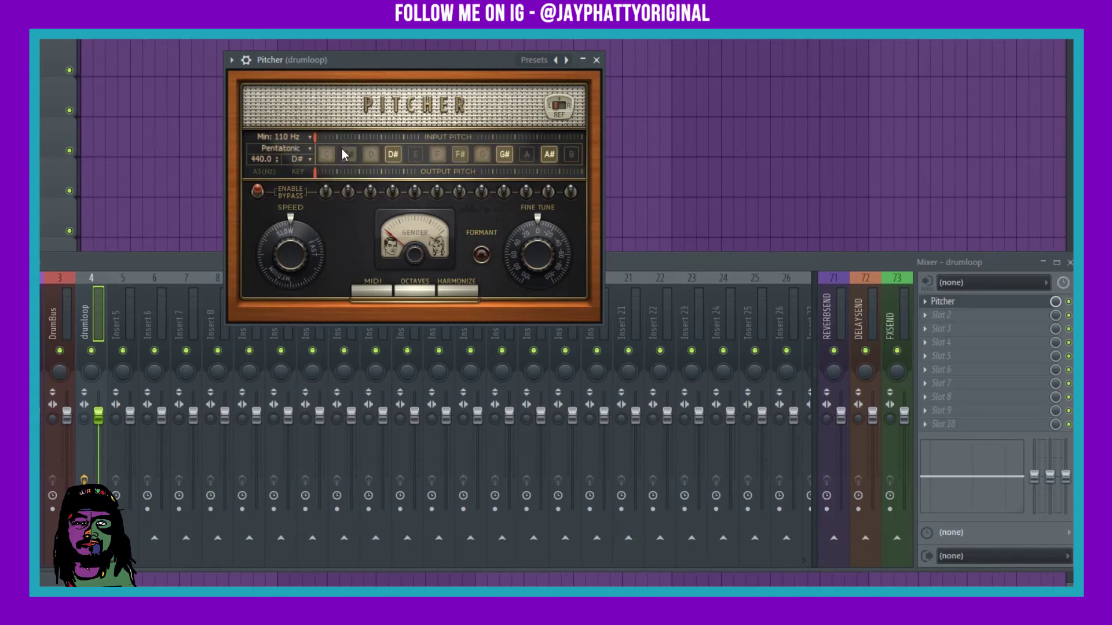
key(space)
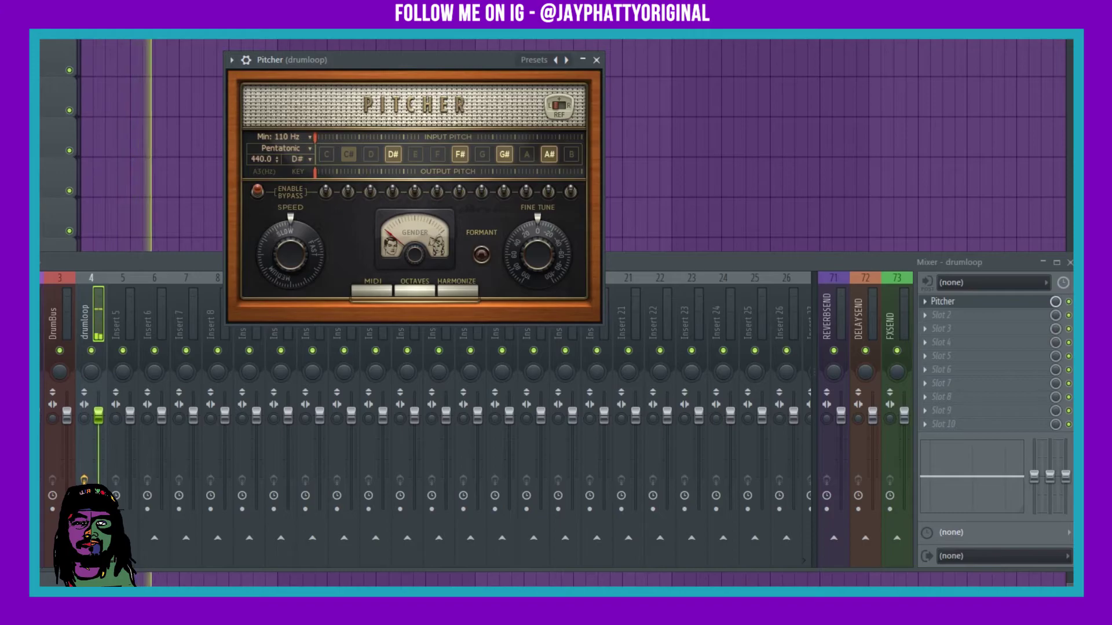
click(1068, 301)
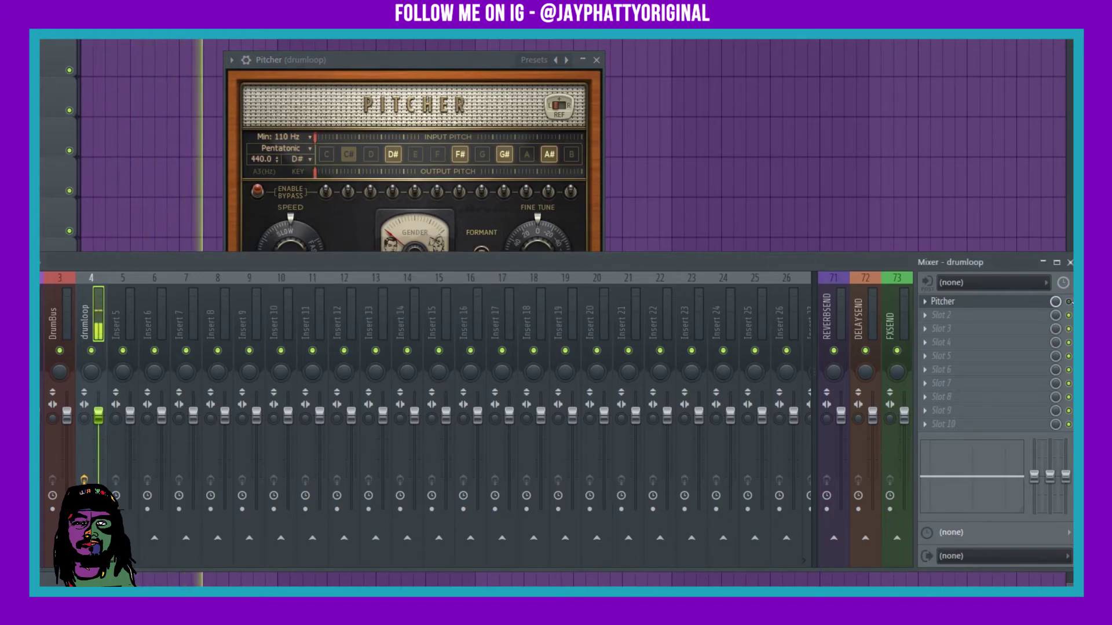
Close Pitcher and set the Channel rack group filter to All
click(595, 59)
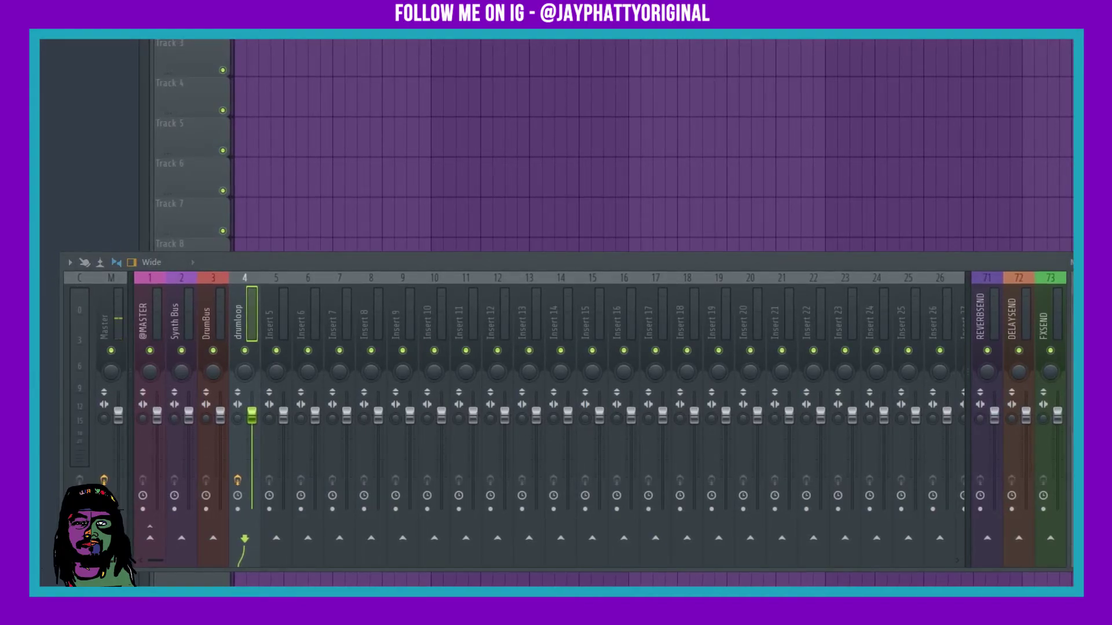
key(F6)
click(407, 217)
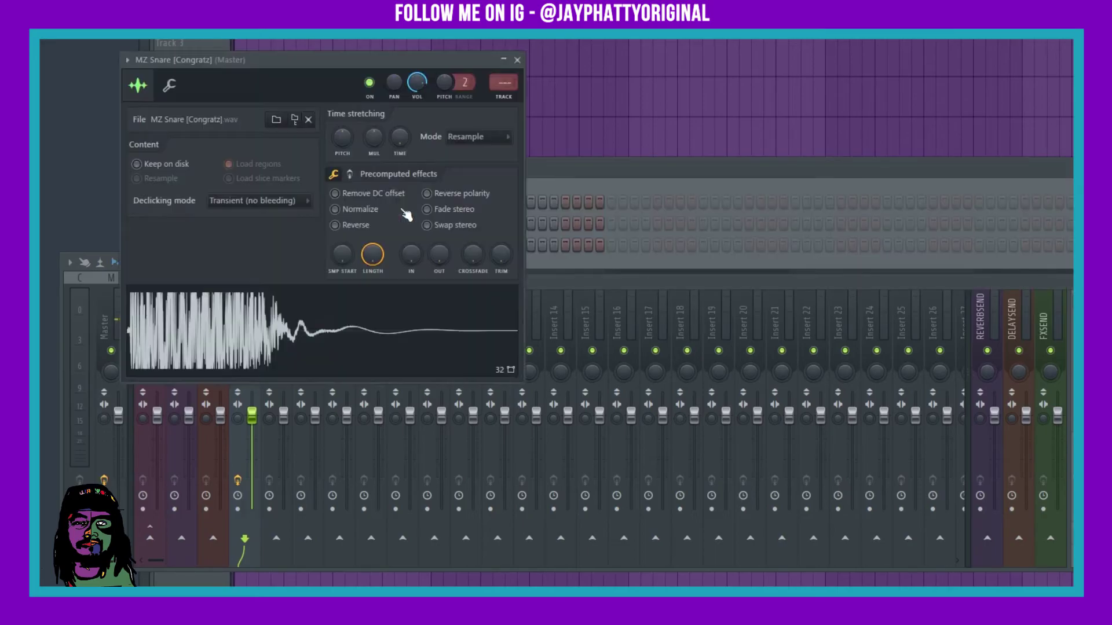
click(517, 59)
click(370, 169)
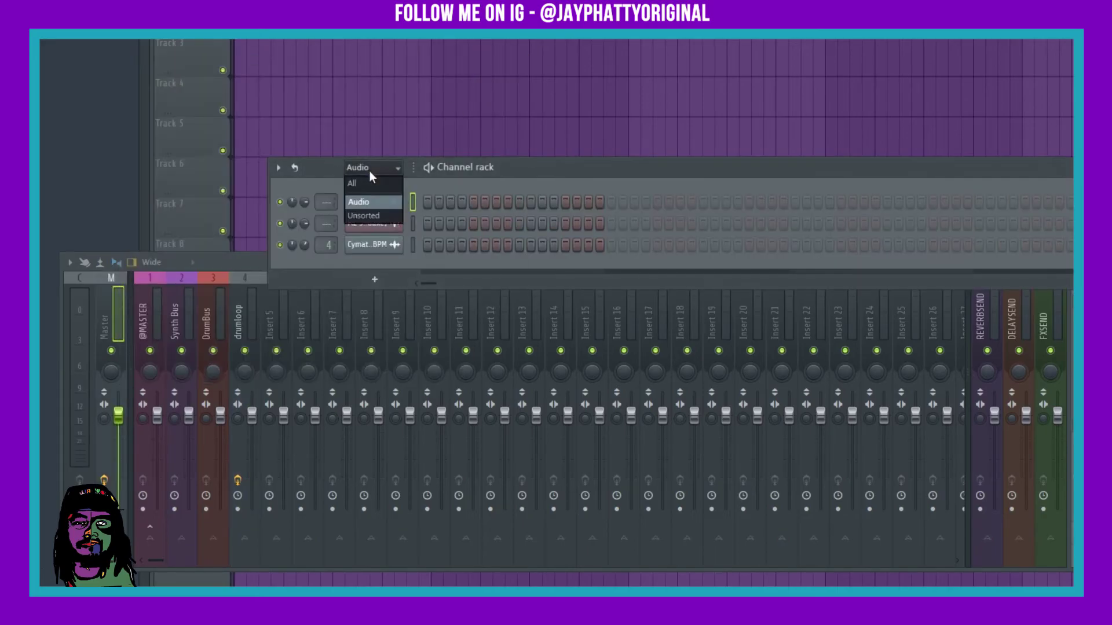
click(378, 181)
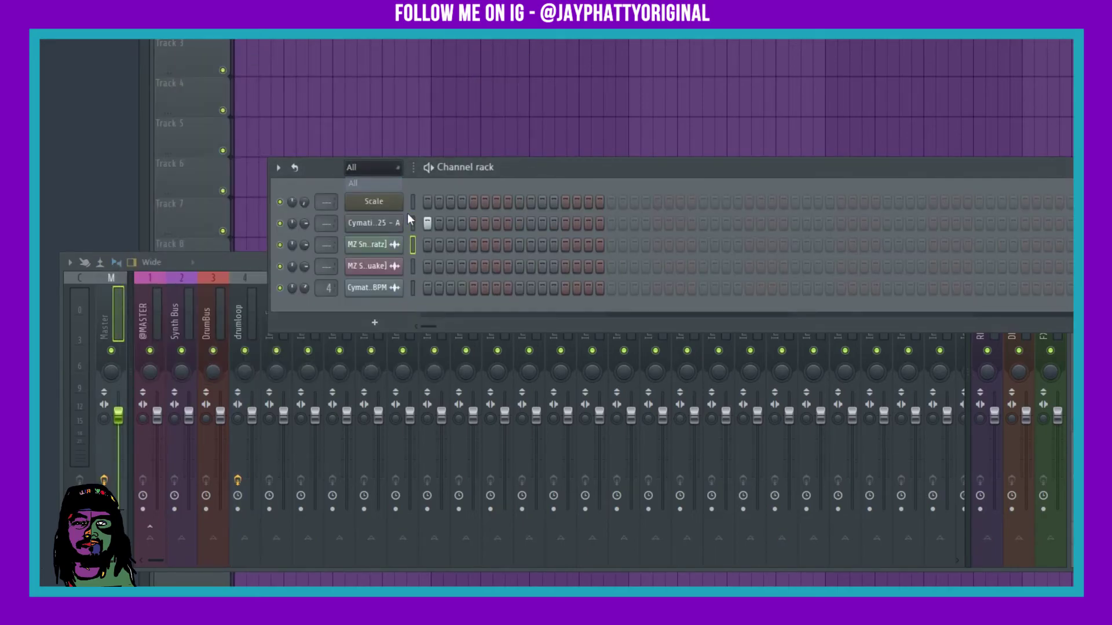
Change the Diamonds Kick 25 root note from A4 to C5
click(364, 224)
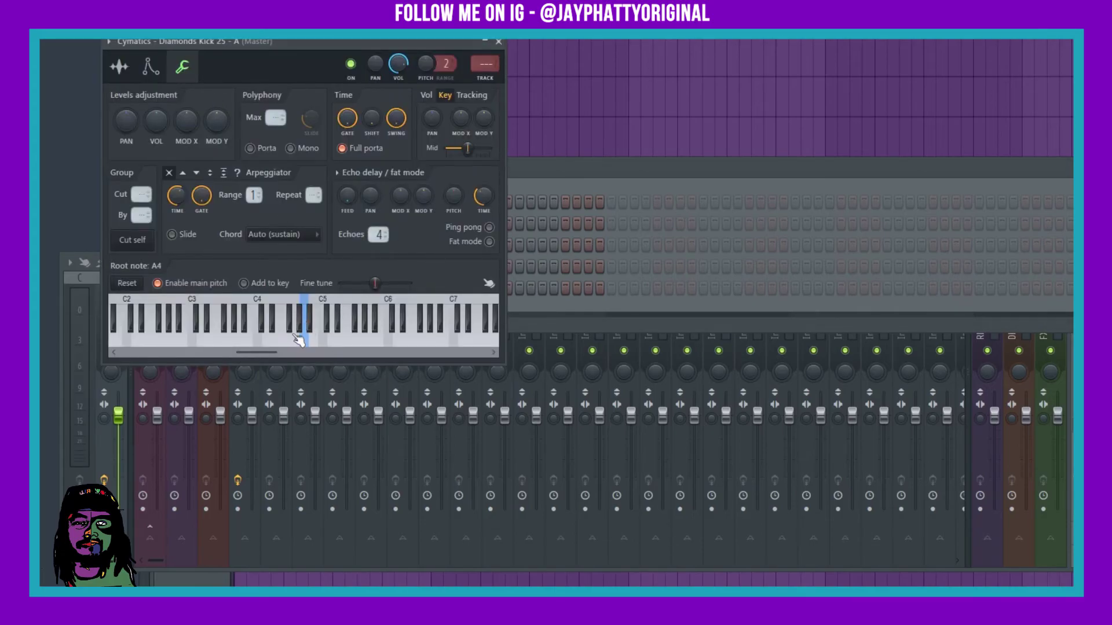
click(123, 284)
click(498, 41)
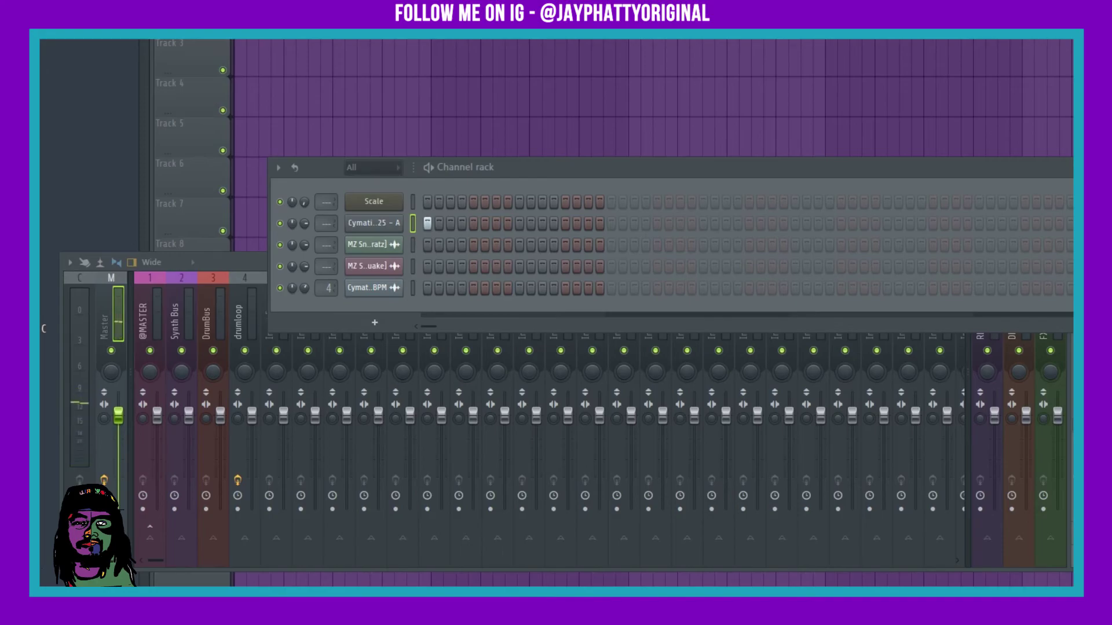
Add Cymatics Short Thump 808 as a new channel with its root note set to G4
drag(46, 328, 423, 317)
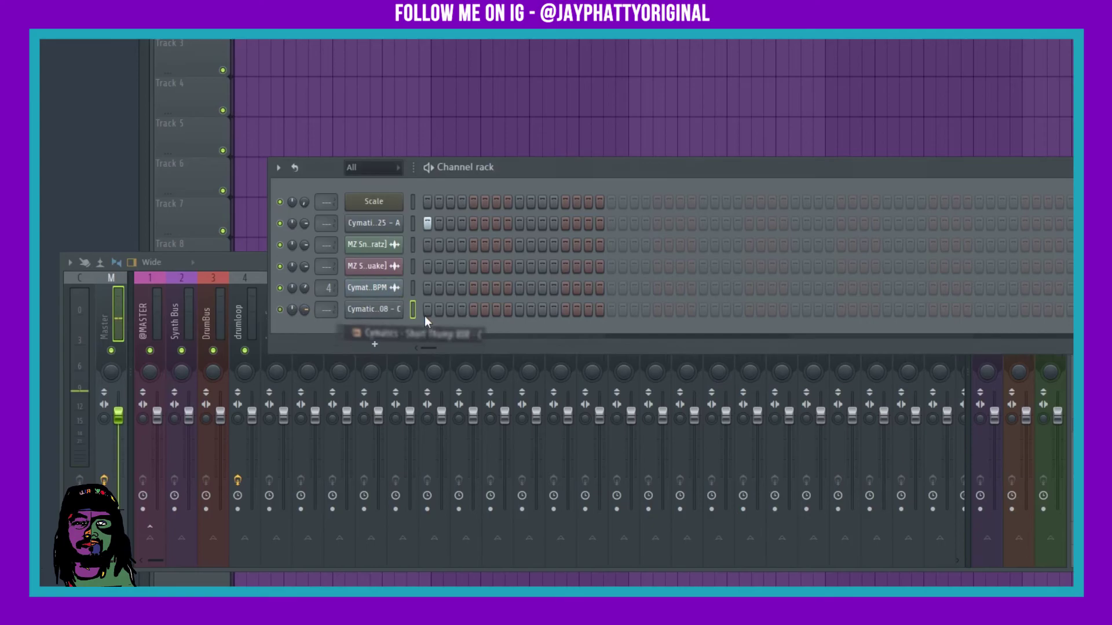
click(376, 311)
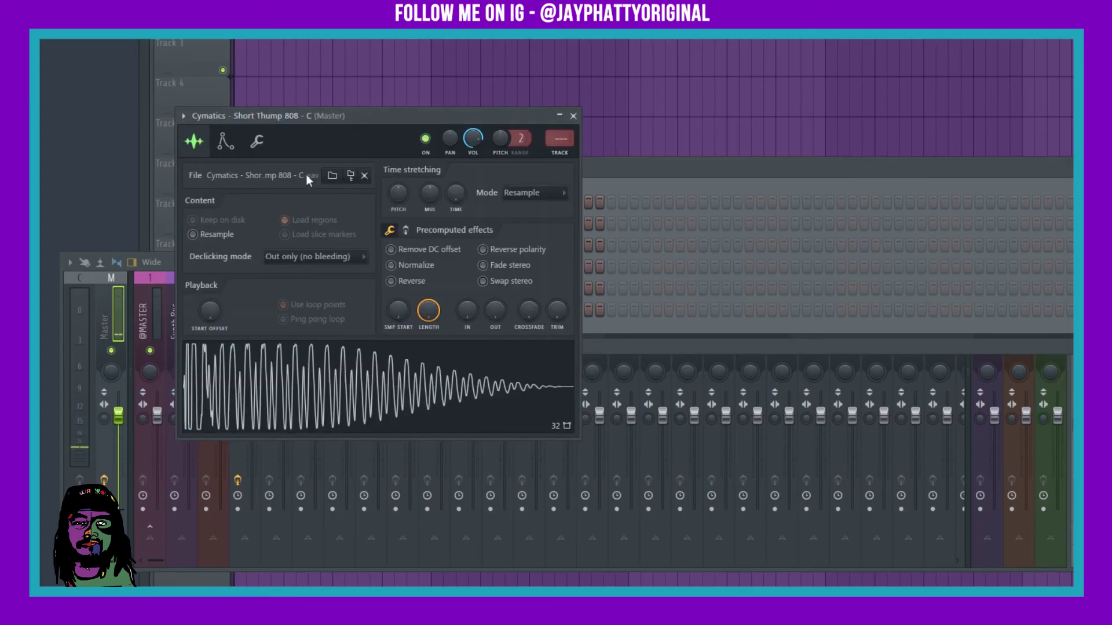
click(272, 149)
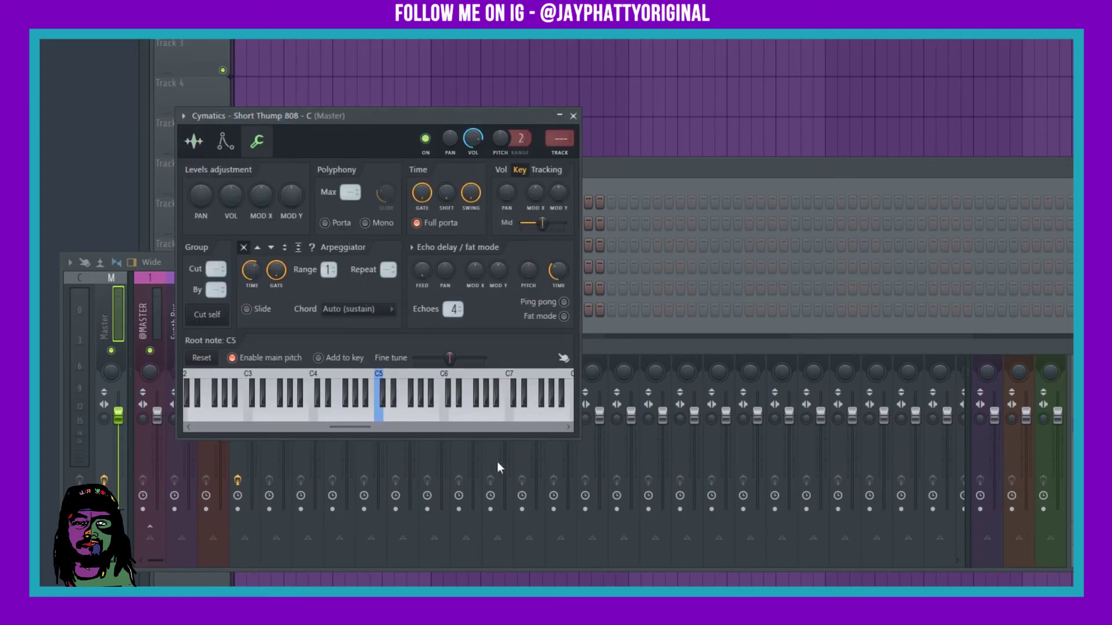
right_click(353, 419)
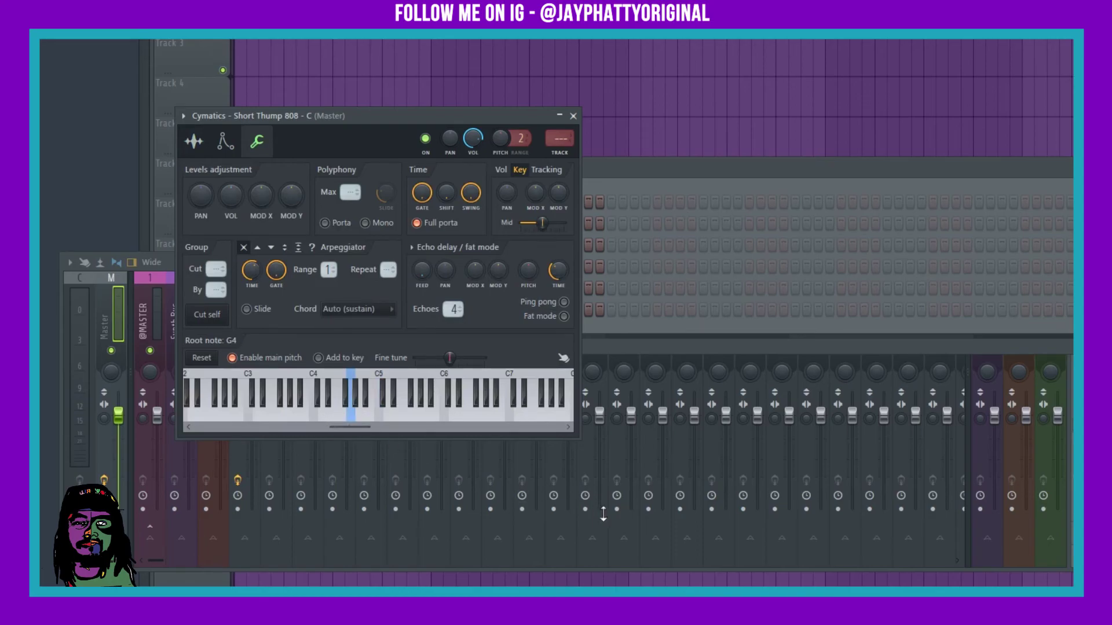
click(573, 116)
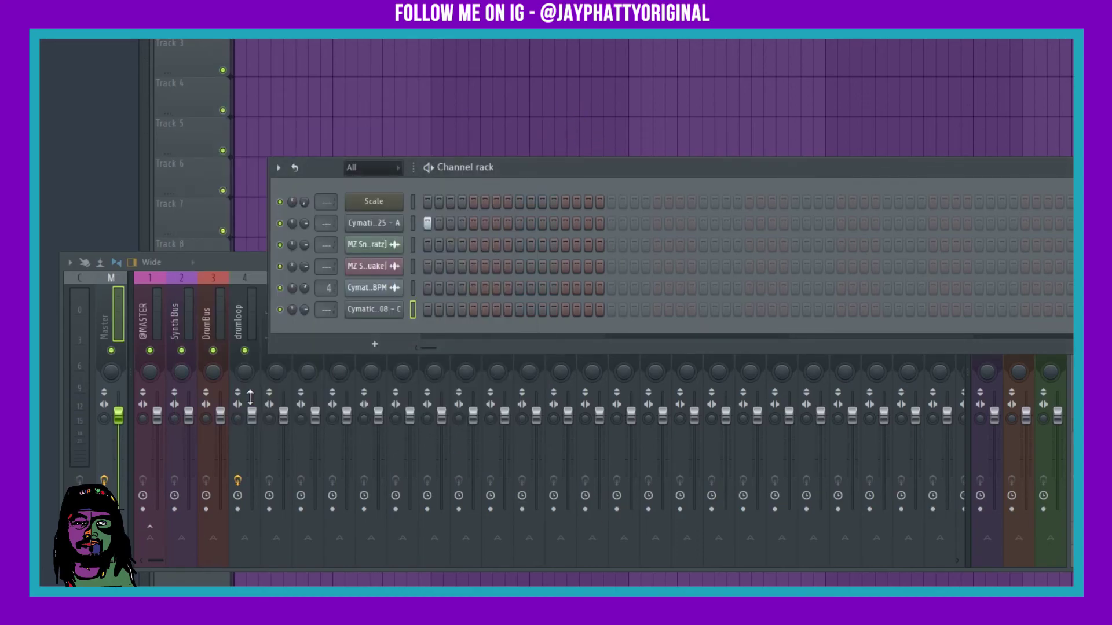